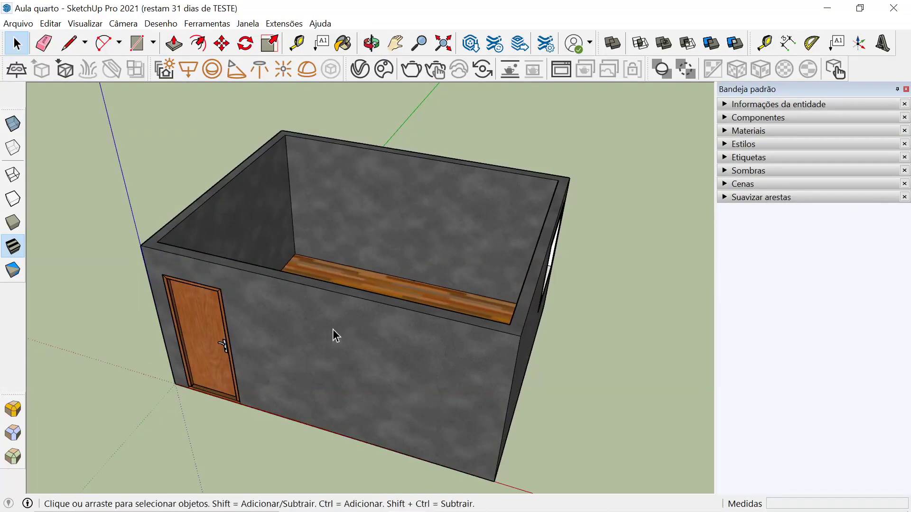
Orbit to face the door wall and show the Componentes browser in the default tray
middle_drag(447, 313, 378, 370)
drag(378, 370, 590, 335)
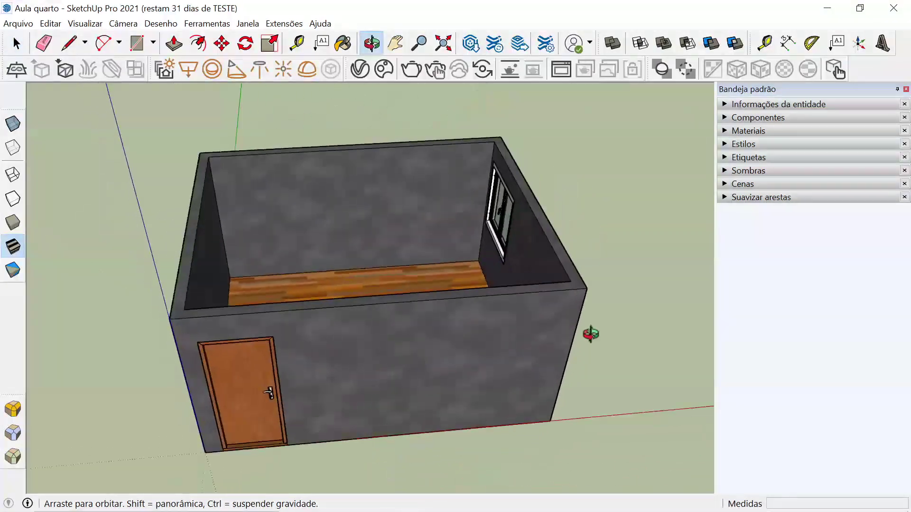
key(space)
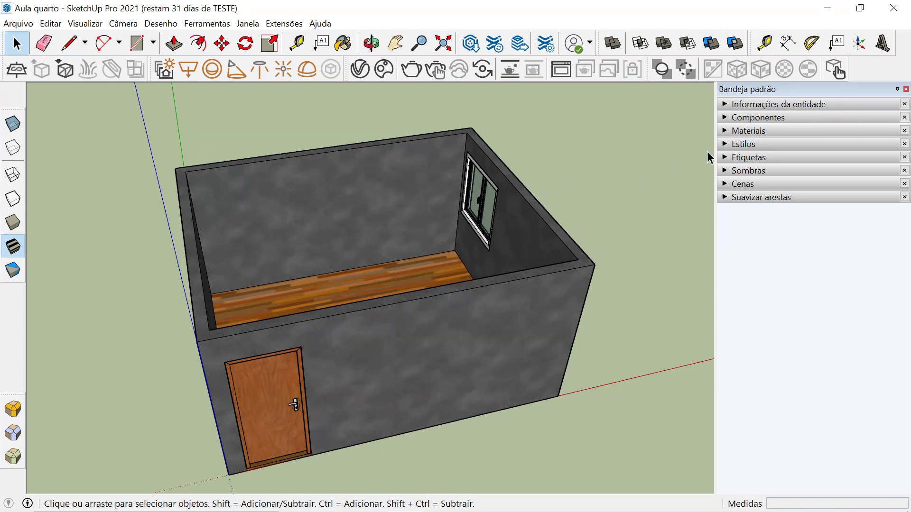
click(724, 118)
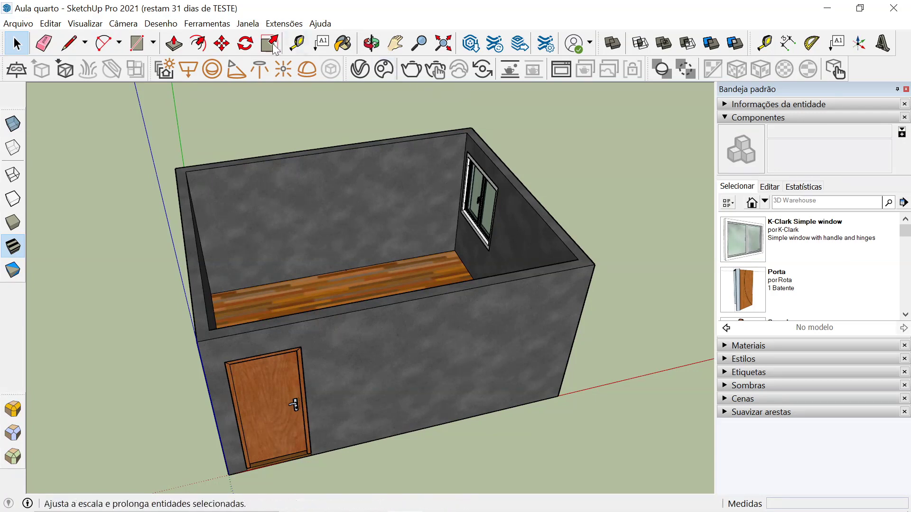
click(252, 27)
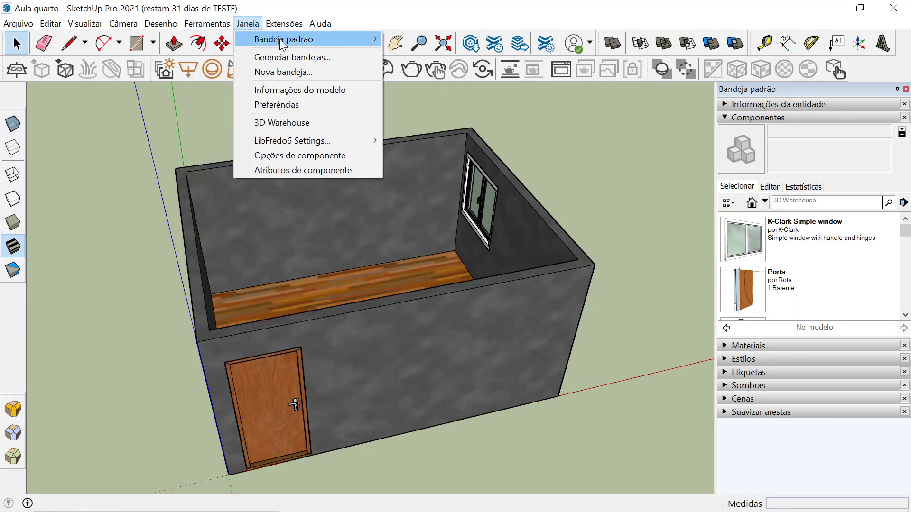
mouse_move(306, 39)
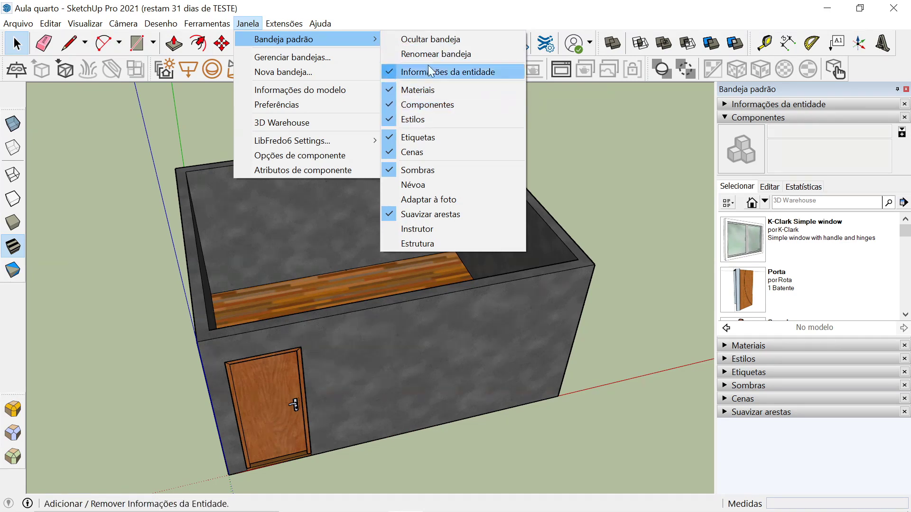
click(432, 17)
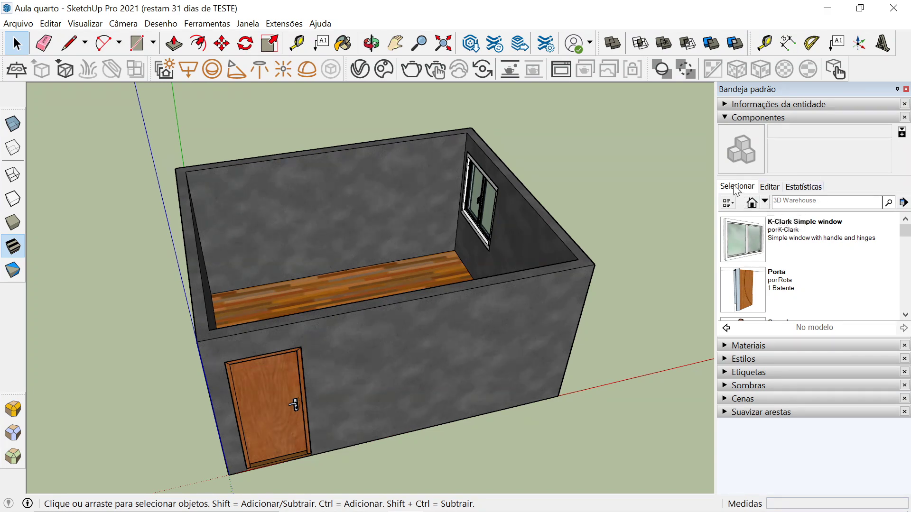
Orbit around the room and pick the Porta door component to place beside it
click(751, 204)
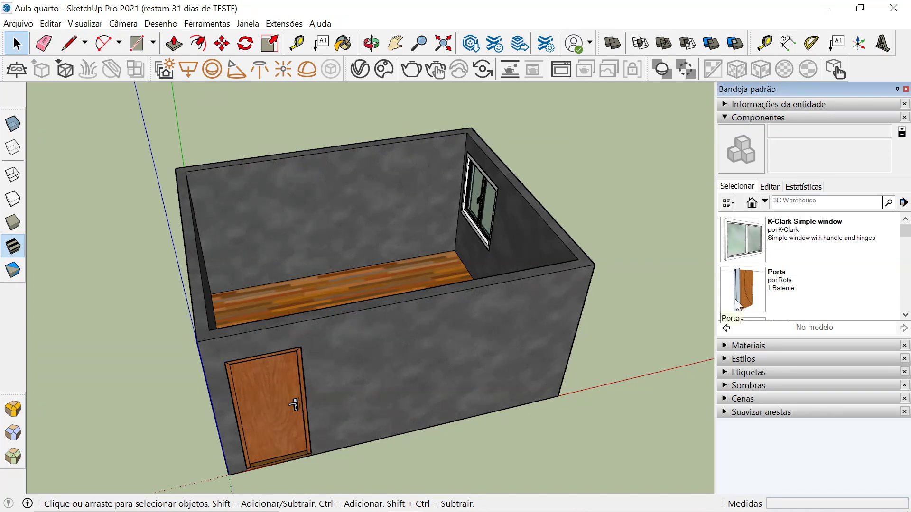
mouse_move(368, 235)
middle_down()
mouse_move(384, 245)
mouse_move(280, 305)
middle_up()
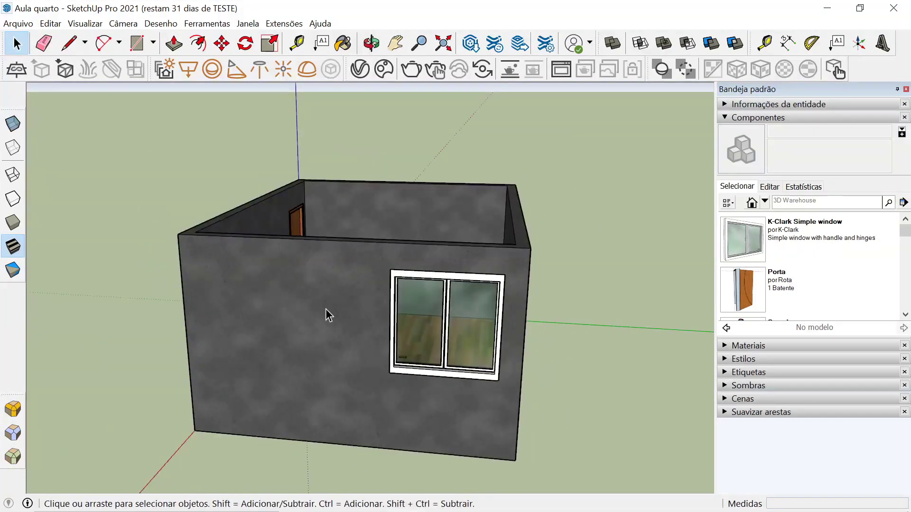
mouse_move(455, 321)
middle_down()
mouse_move(230, 340)
mouse_move(301, 348)
mouse_move(515, 291)
mouse_move(349, 363)
middle_up()
click(743, 286)
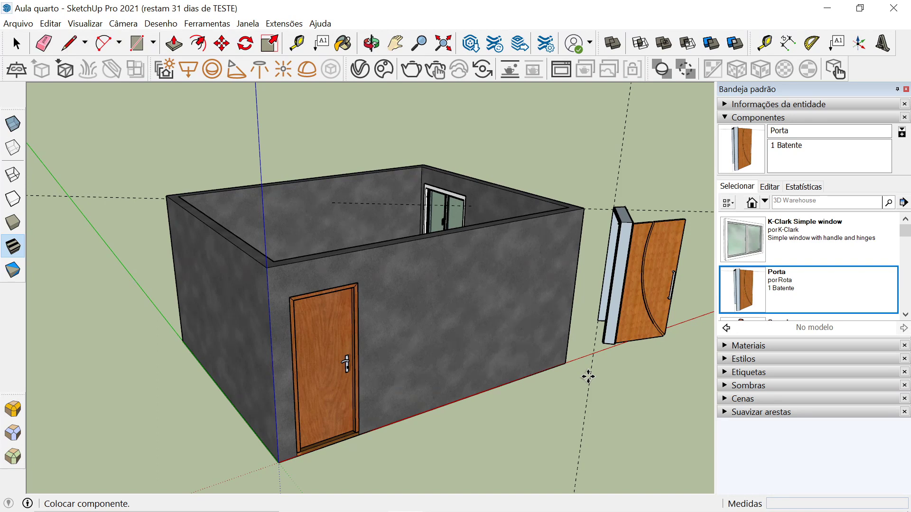
key(Escape)
scroll(783, 285, down, 1)
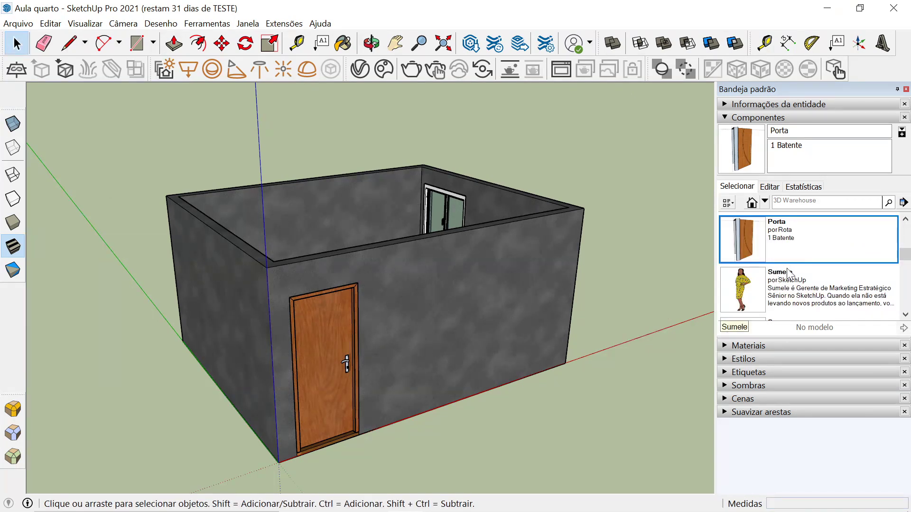
scroll(783, 274, up, 1)
scroll(797, 251, down, 1)
scroll(800, 249, down, 1)
scroll(444, 319, down, 2)
mouse_move(444, 319)
middle_down()
mouse_move(537, 382)
mouse_move(545, 343)
middle_up()
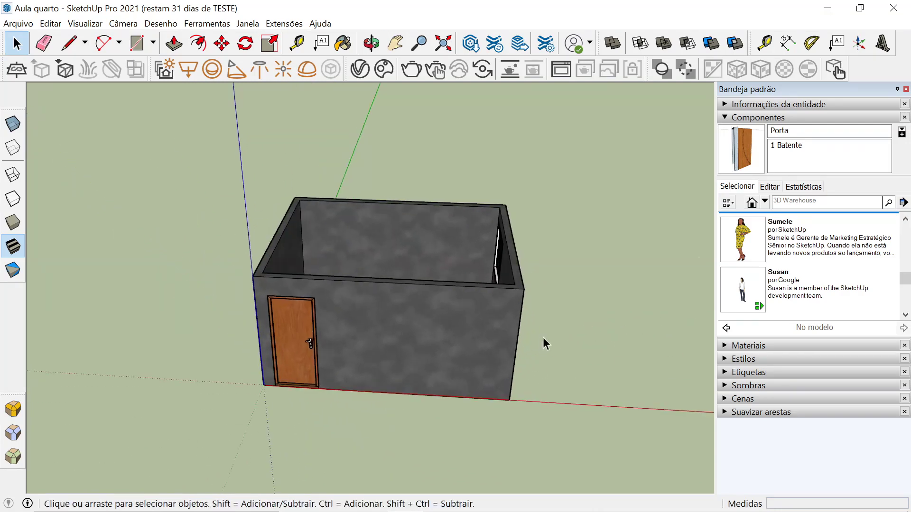
click(778, 232)
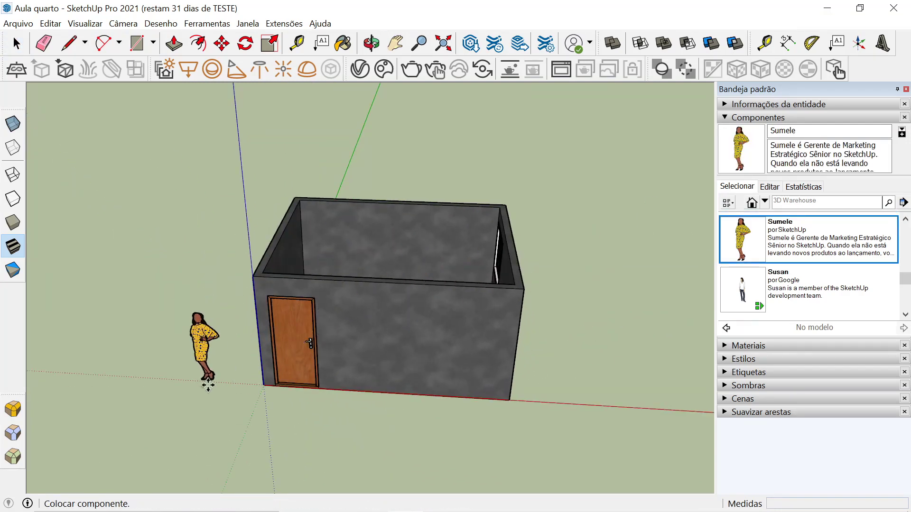
click(228, 394)
middle_drag(256, 419, 306, 371)
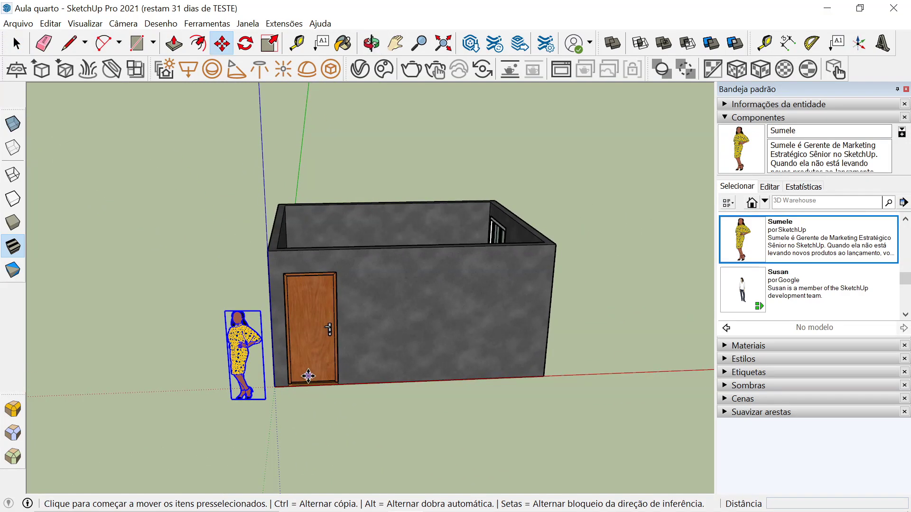
key(space)
click(187, 335)
click(235, 351)
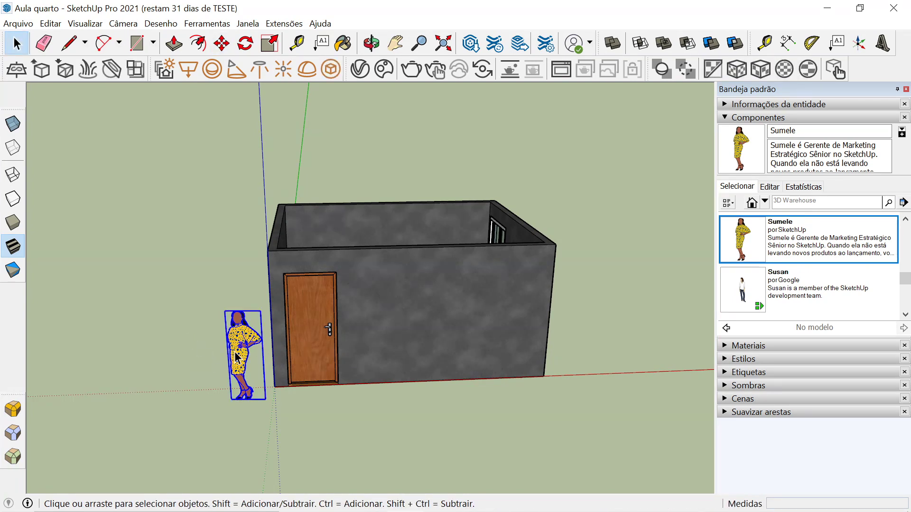
key(Delete)
scroll(828, 276, up, 3)
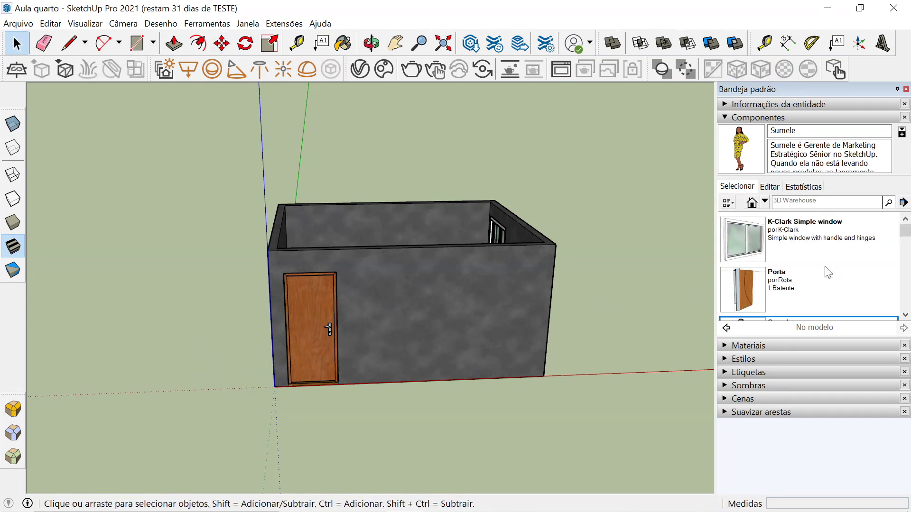
mouse_move(390, 305)
middle_down()
mouse_move(427, 384)
mouse_move(498, 436)
middle_up()
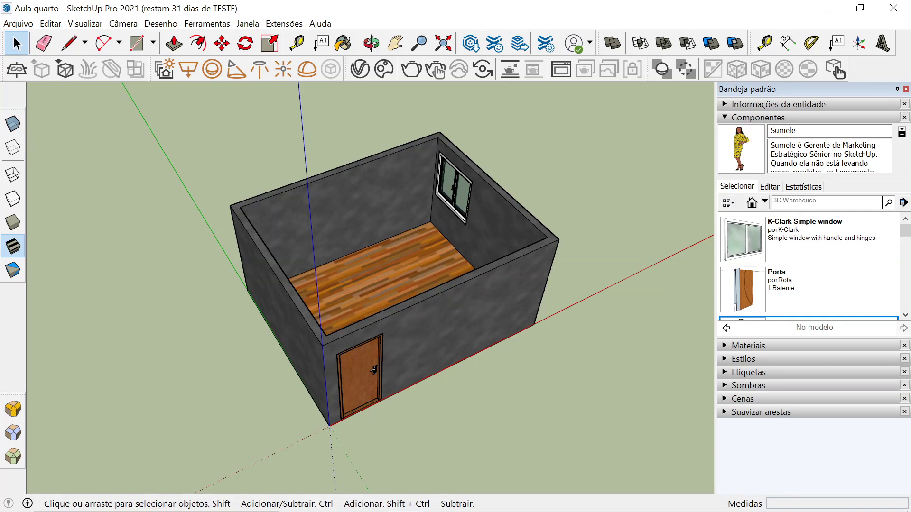
mouse_move(555, 362)
middle_down()
mouse_move(380, 327)
mouse_move(443, 386)
mouse_move(550, 348)
middle_up()
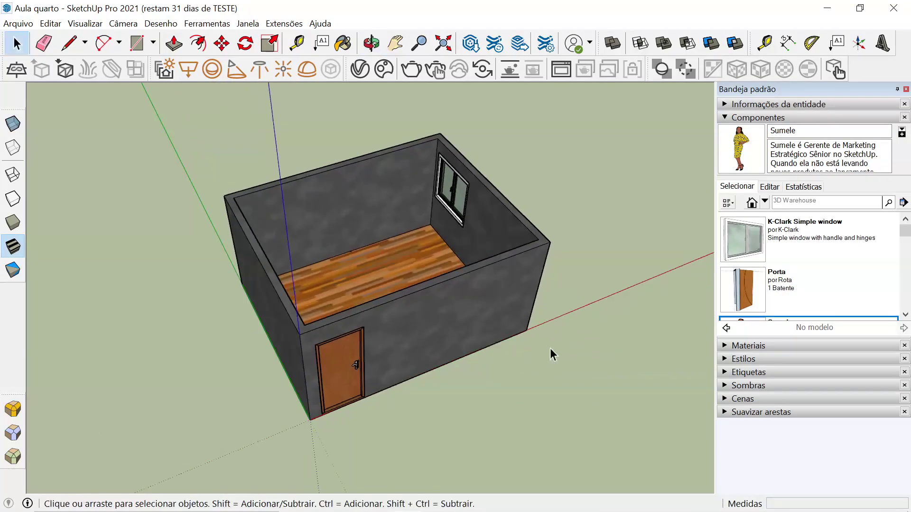
click(825, 202)
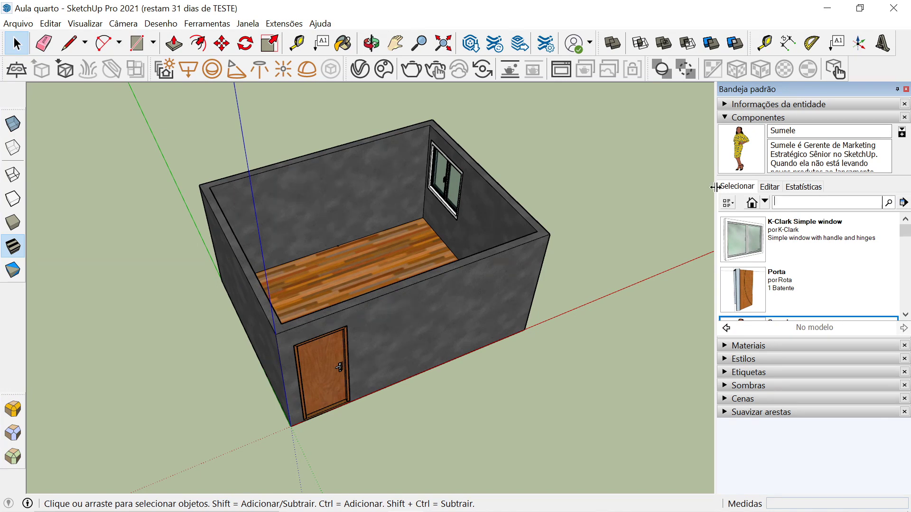
Search the components browser for 'cama' and scroll down through the bed results
text(cama)
click(886, 205)
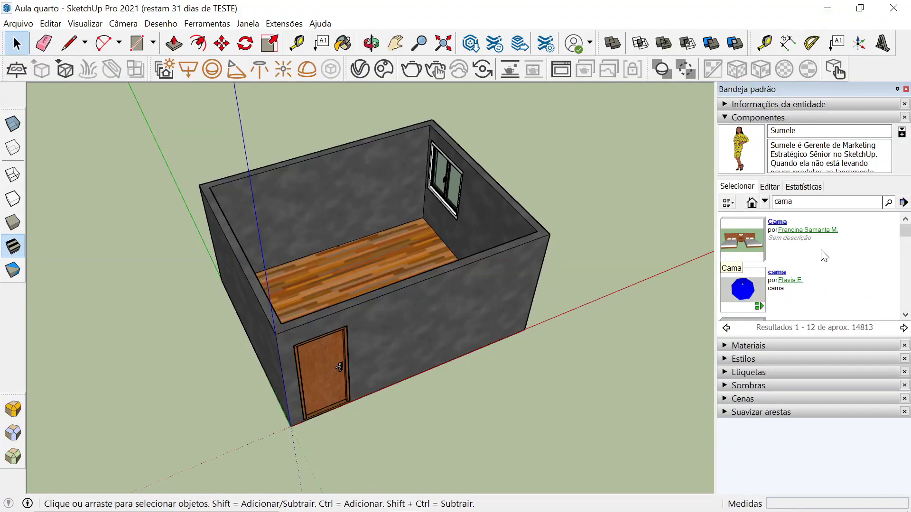
scroll(812, 259, down, 1)
scroll(818, 269, down, 1)
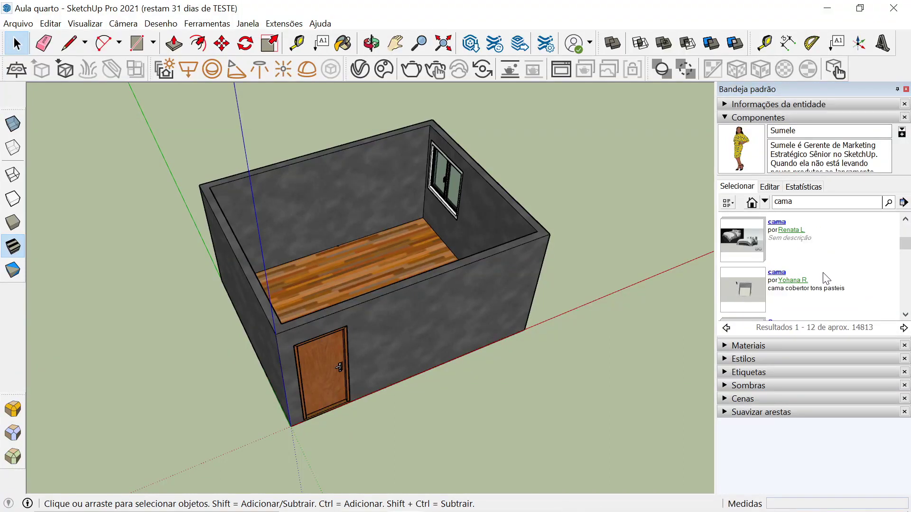
scroll(823, 279, down, 1)
scroll(821, 279, down, 1)
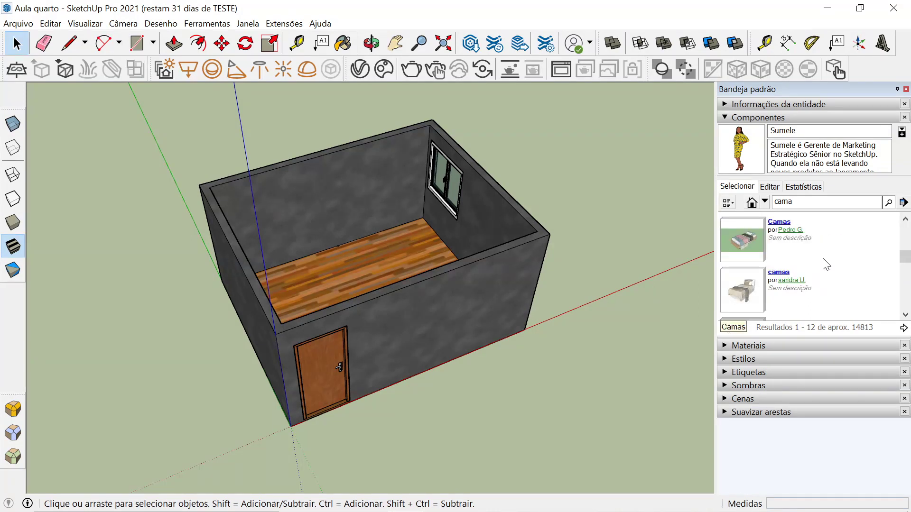
scroll(828, 265, down, 1)
scroll(828, 265, down, 1)
scroll(828, 265, down, 1)
scroll(828, 267, down, 1)
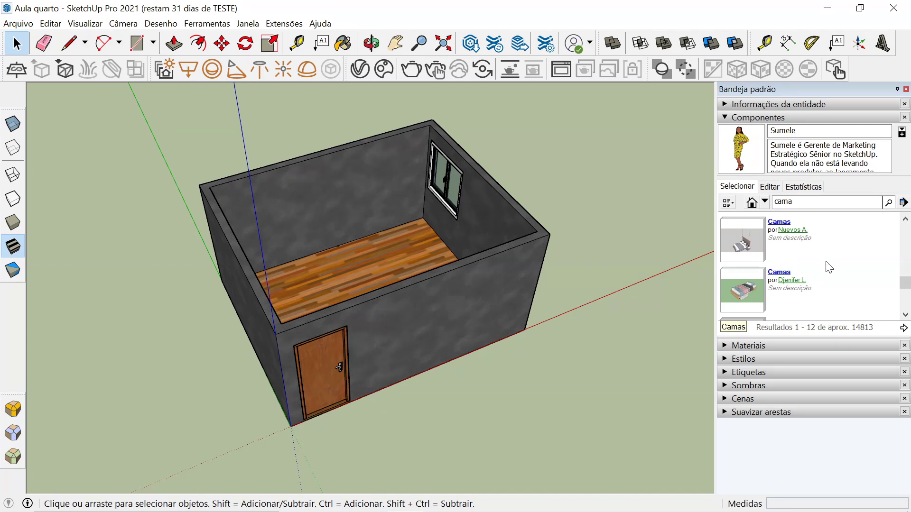
scroll(829, 267, down, 1)
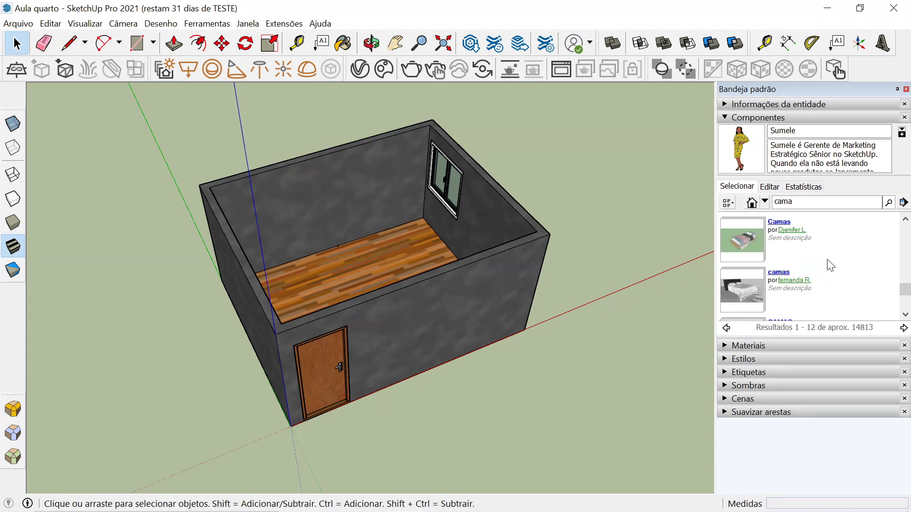
scroll(829, 267, down, 1)
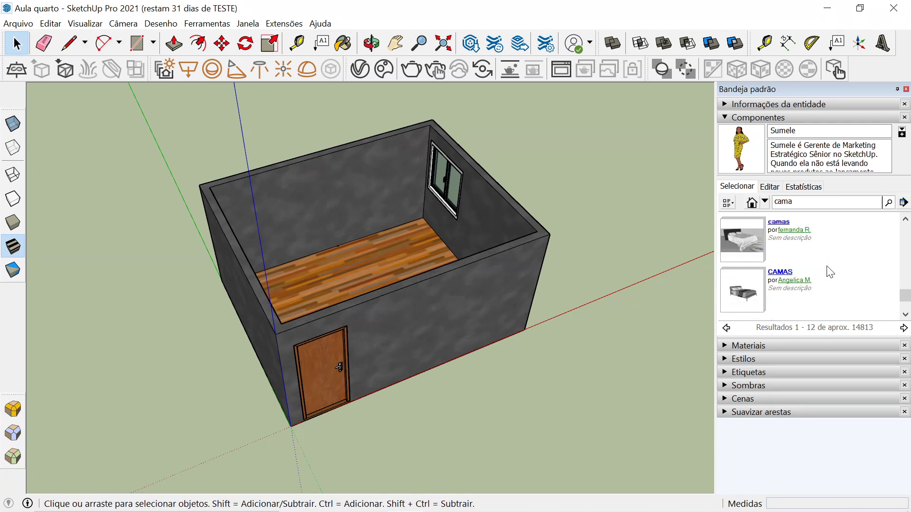
scroll(829, 272, down, 2)
scroll(827, 272, down, 1)
scroll(827, 272, down, 1)
Scroll back through the bed results and open the top 'Camas' result page
scroll(828, 271, up, 1)
scroll(826, 272, up, 1)
scroll(825, 272, up, 1)
scroll(824, 272, up, 1)
scroll(823, 272, down, 1)
scroll(823, 272, down, 1)
scroll(824, 272, down, 1)
scroll(825, 271, down, 1)
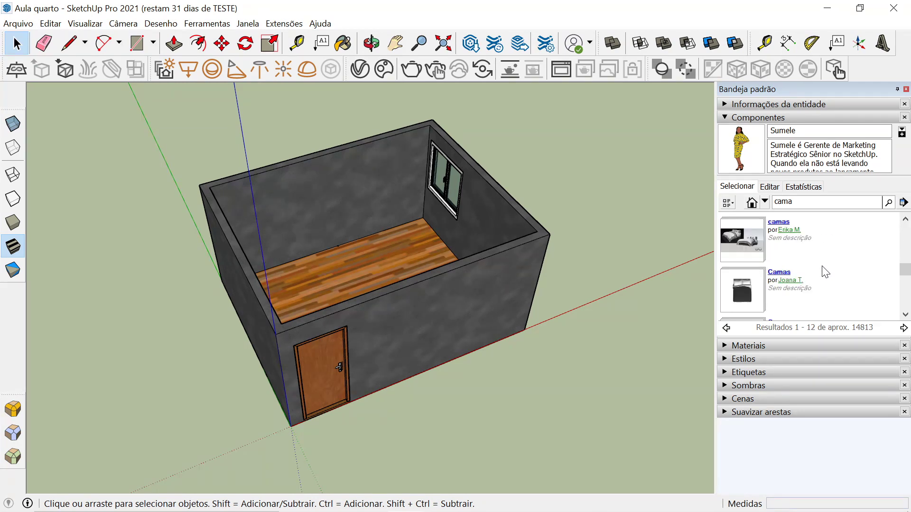
scroll(826, 271, down, 1)
scroll(764, 251, down, 1)
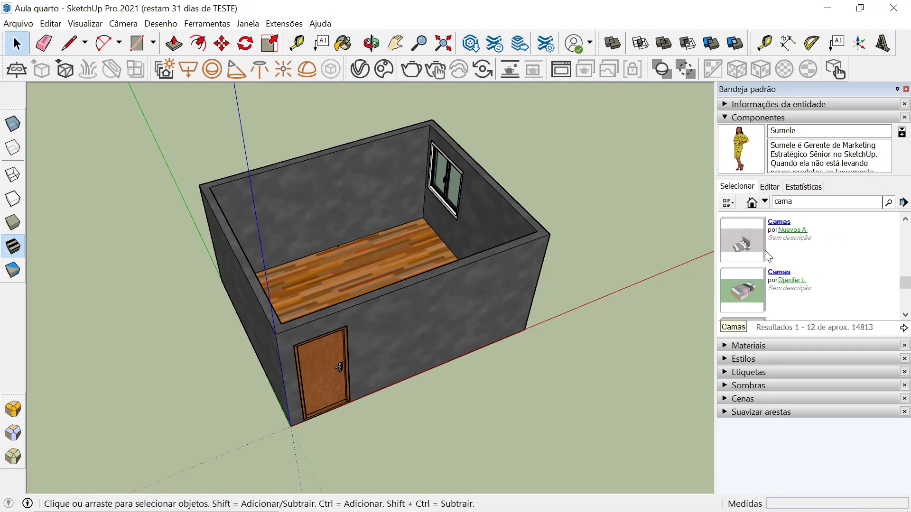
scroll(770, 259, up, 1)
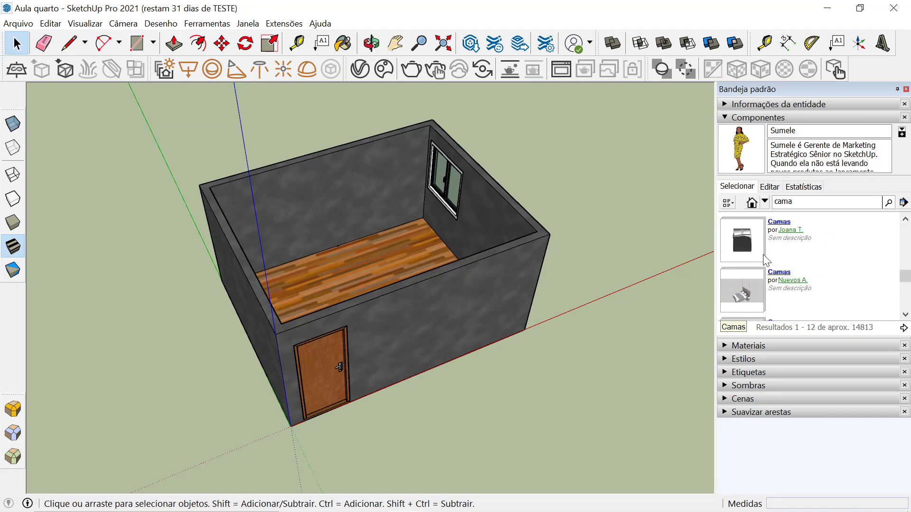
click(773, 226)
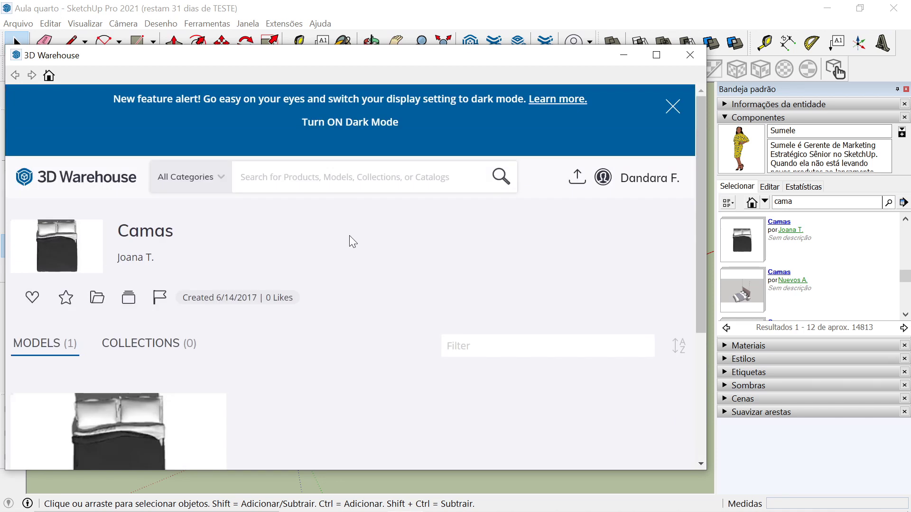
Download the ROUOA DE CAMA bed and answer Sim to load it into the model
scroll(121, 326, down, 3)
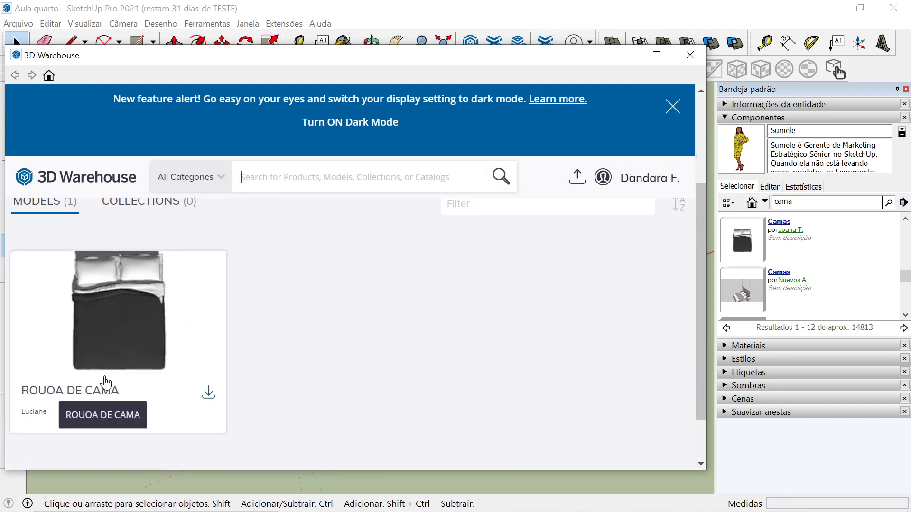
click(209, 400)
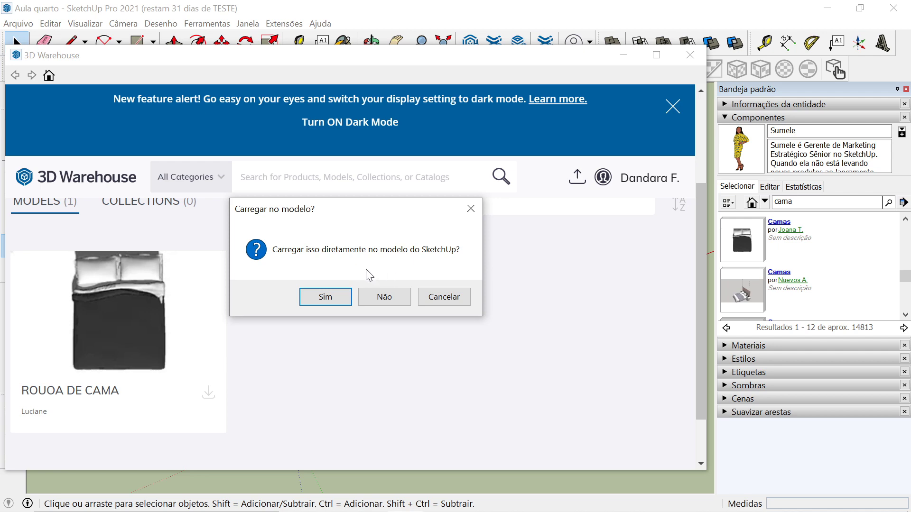
click(334, 292)
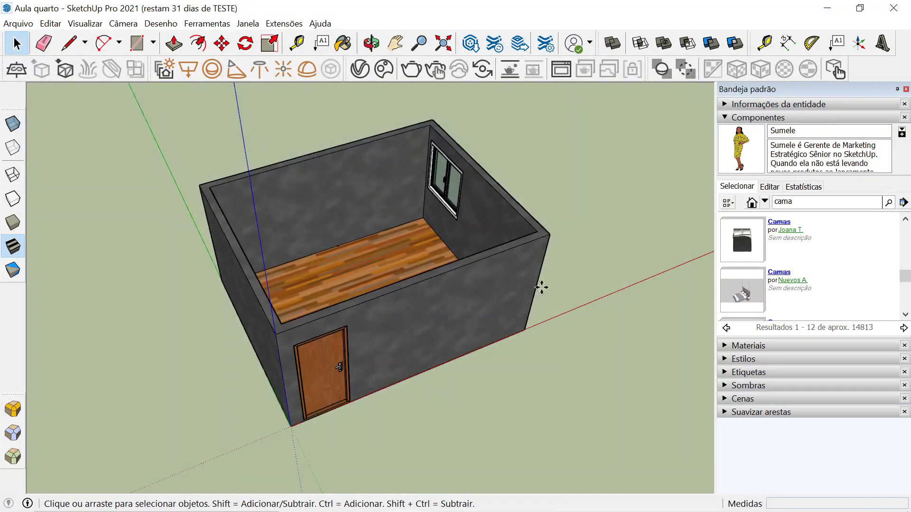
Drop the bed on the ground beside the room and return to Select
scroll(521, 232, down, 1)
scroll(573, 225, down, 1)
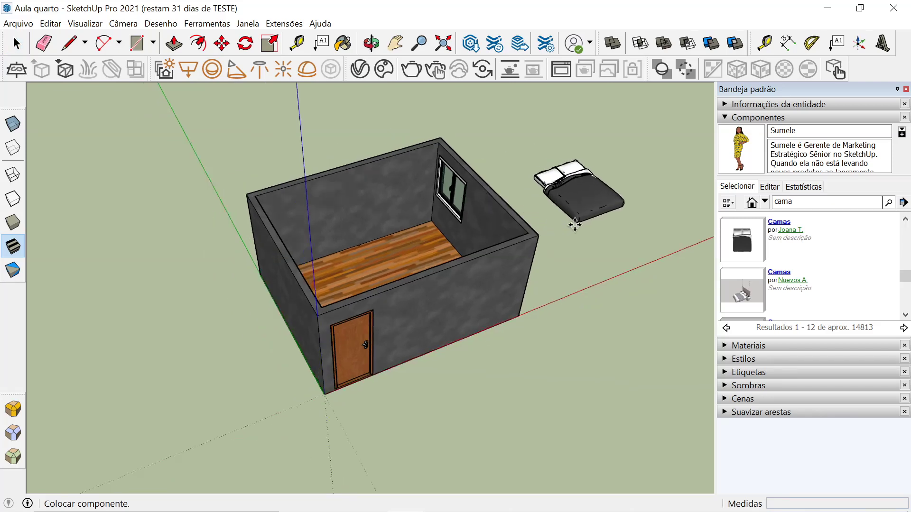
scroll(572, 225, down, 1)
mouse_move(573, 225)
middle_down()
mouse_move(282, 223)
mouse_move(303, 228)
middle_up()
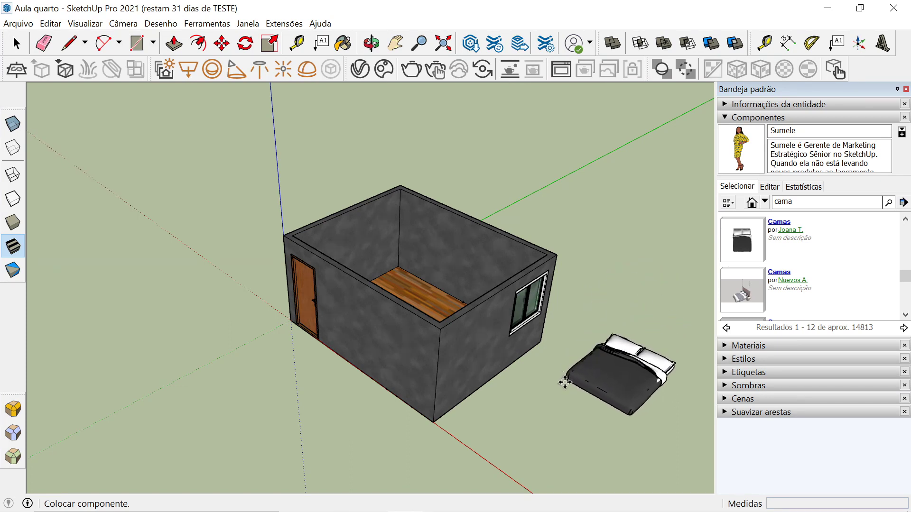
click(560, 412)
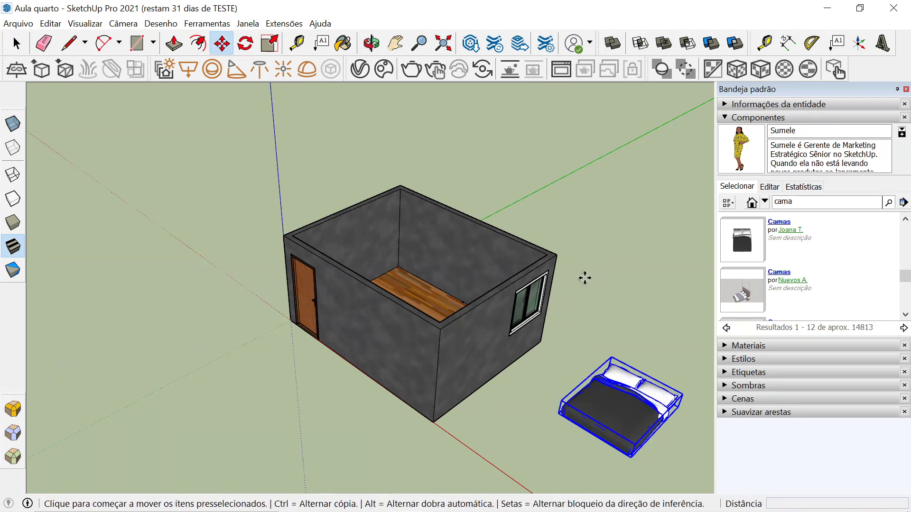
key(space)
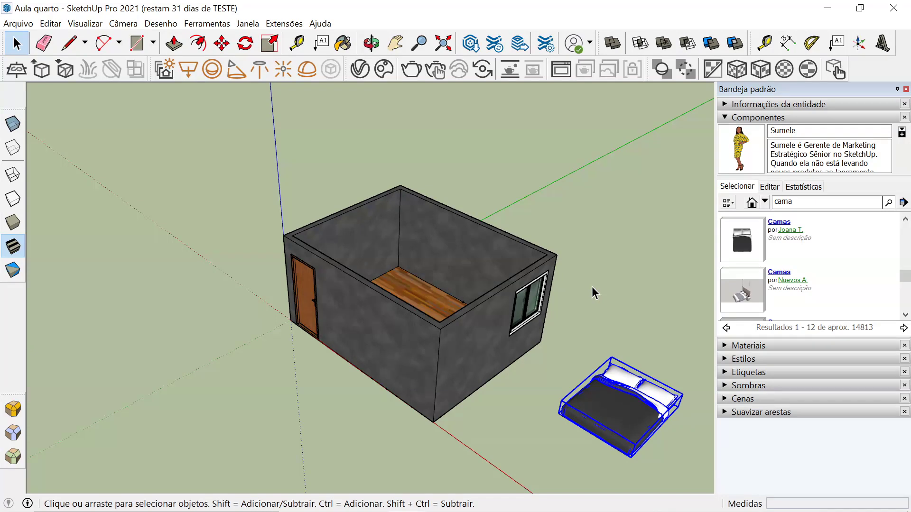
click(591, 286)
Show the In Model components list and look through its Statistics and Edit tabs
middle_drag(591, 287, 635, 341)
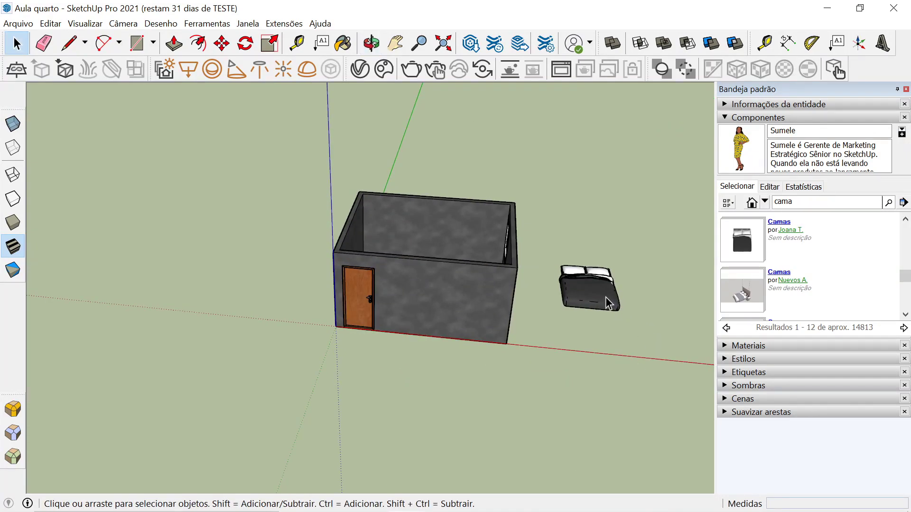
scroll(764, 249, up, 2)
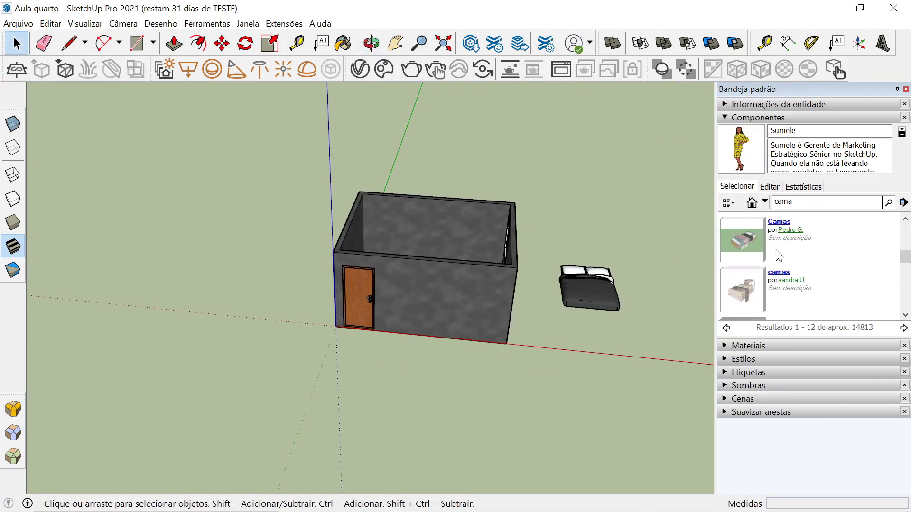
click(752, 203)
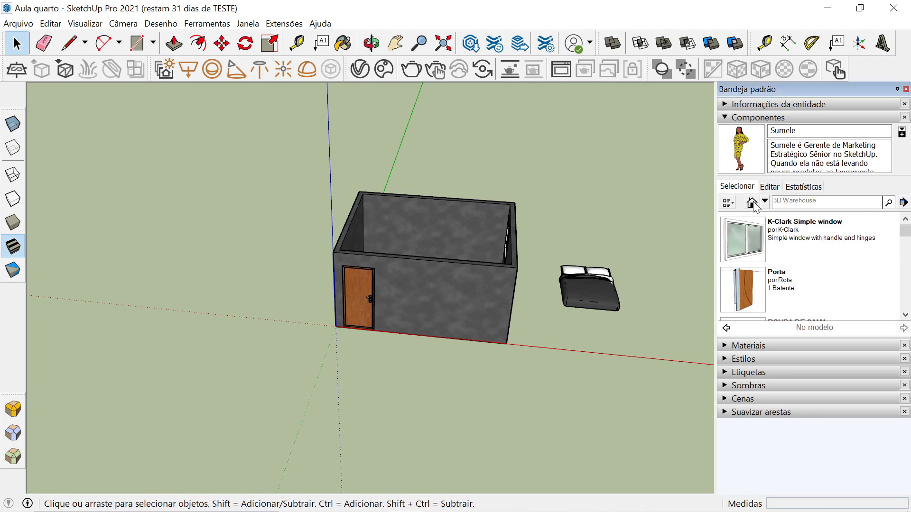
scroll(791, 270, down, 3)
click(803, 187)
click(769, 187)
click(737, 186)
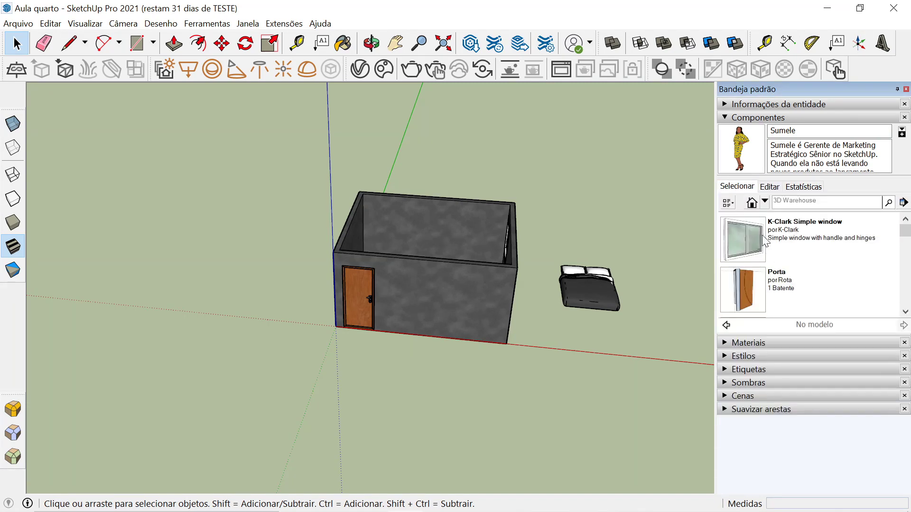
Search components for 'guarda roupa' and open the GUARDA ROUPA wardrobe result
click(729, 119)
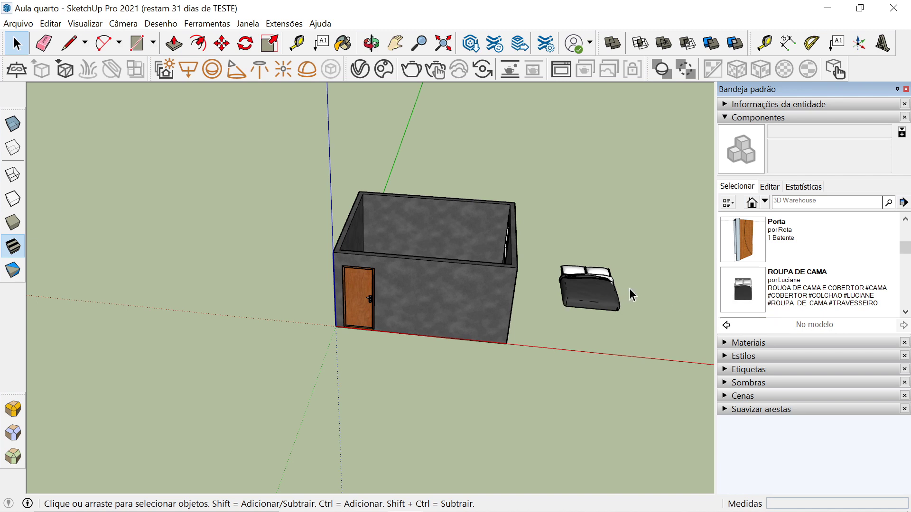
scroll(574, 280, up, 1)
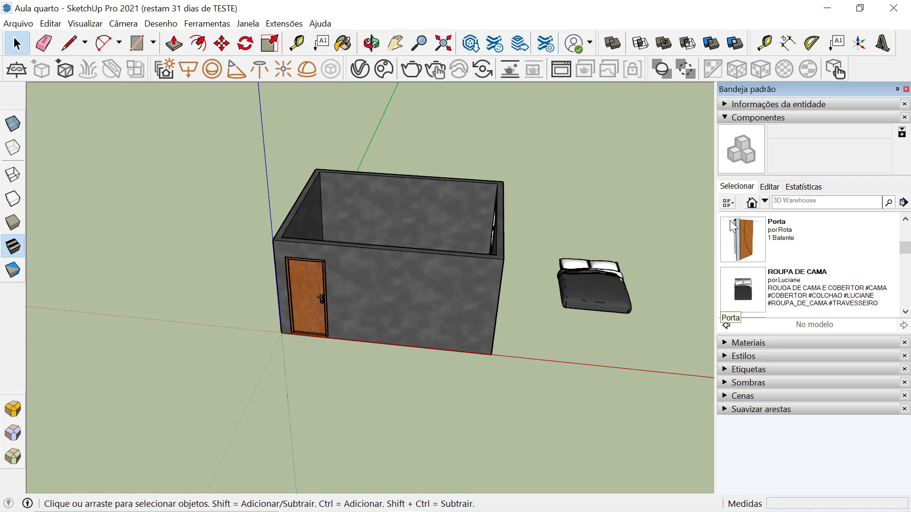
click(774, 202)
text(guarda roupa)
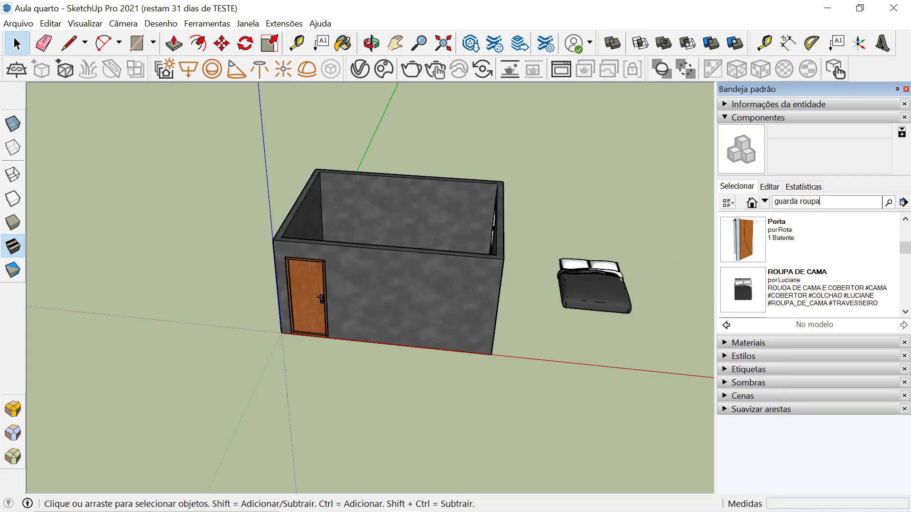
click(888, 203)
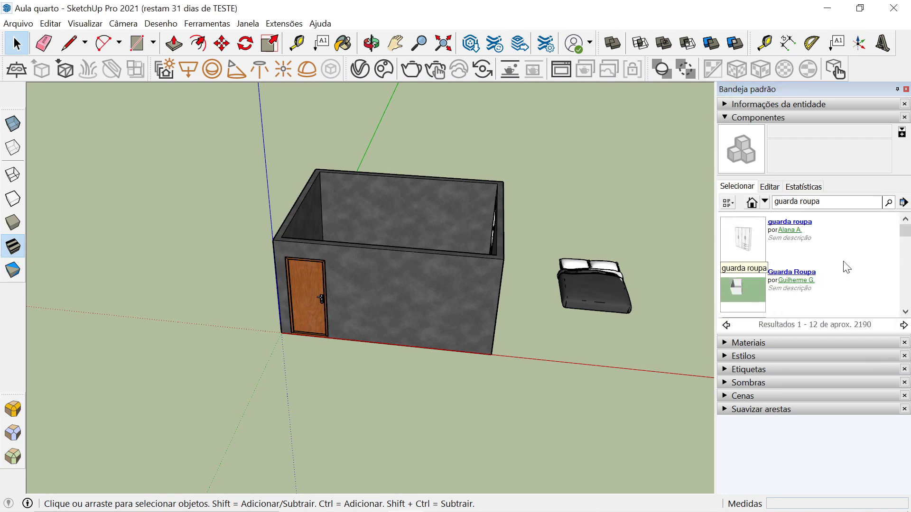
scroll(812, 264, down, 1)
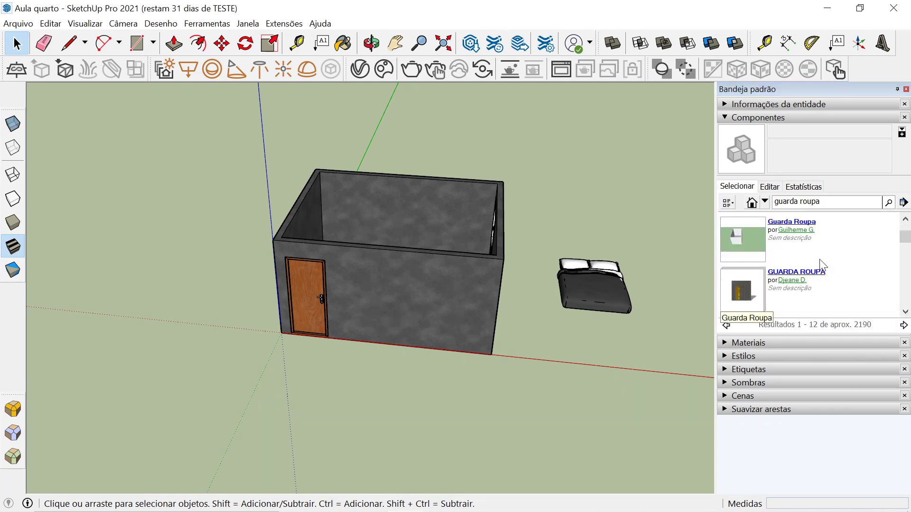
scroll(820, 265, down, 1)
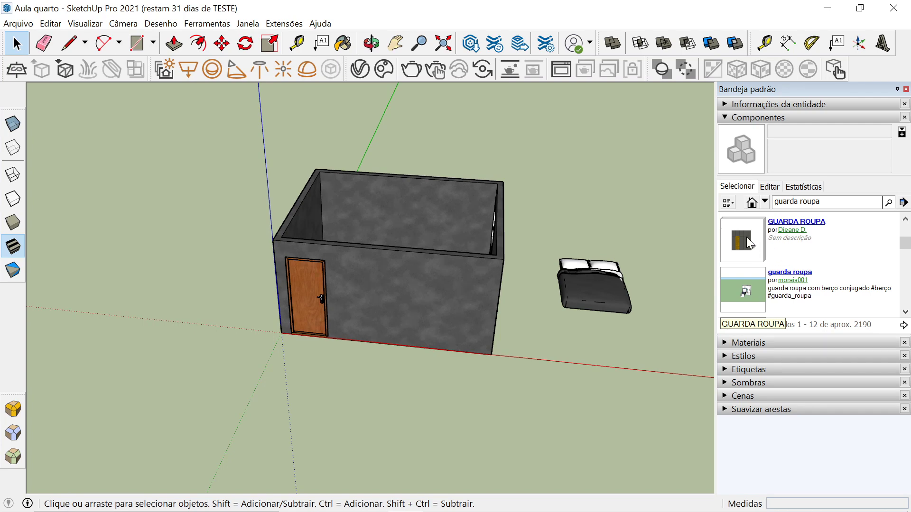
click(782, 229)
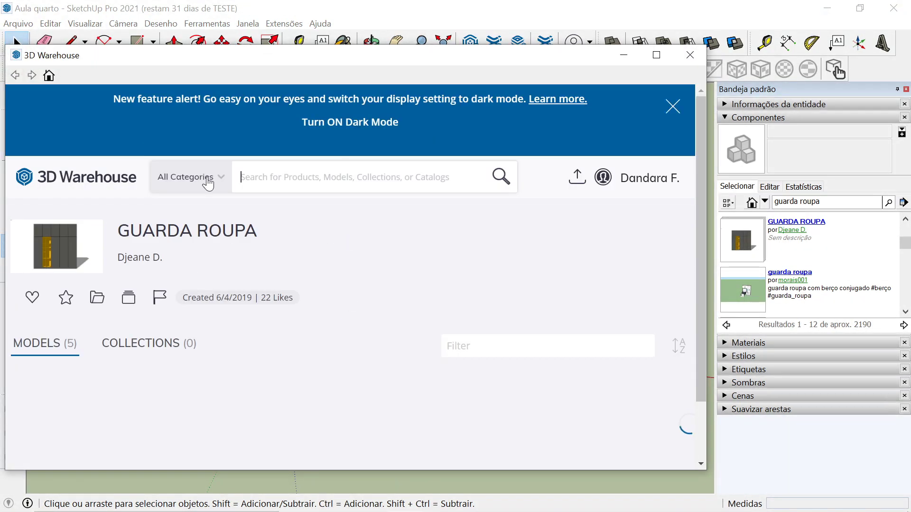
Download the WARDROBE+STORAGE model and answer Sim to load it into the model
scroll(354, 246, down, 2)
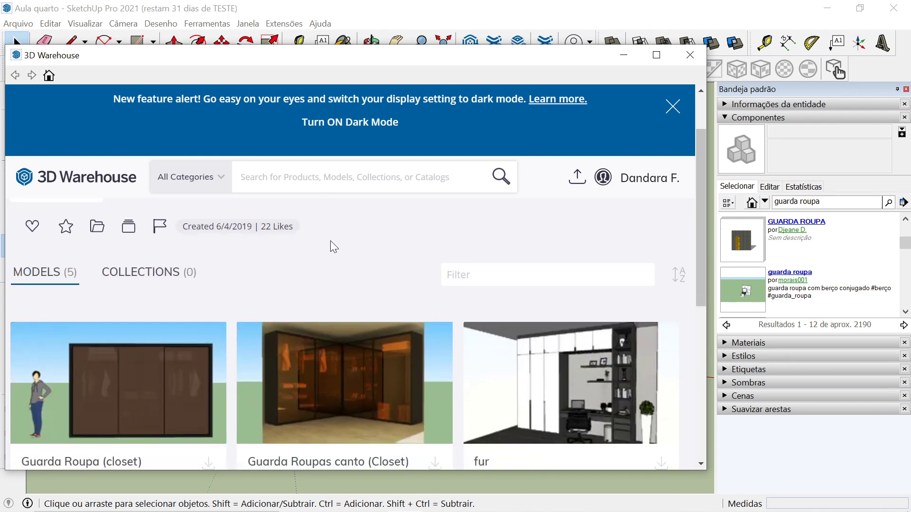
scroll(326, 244, down, 2)
scroll(386, 283, down, 2)
scroll(378, 271, down, 2)
scroll(378, 280, down, 2)
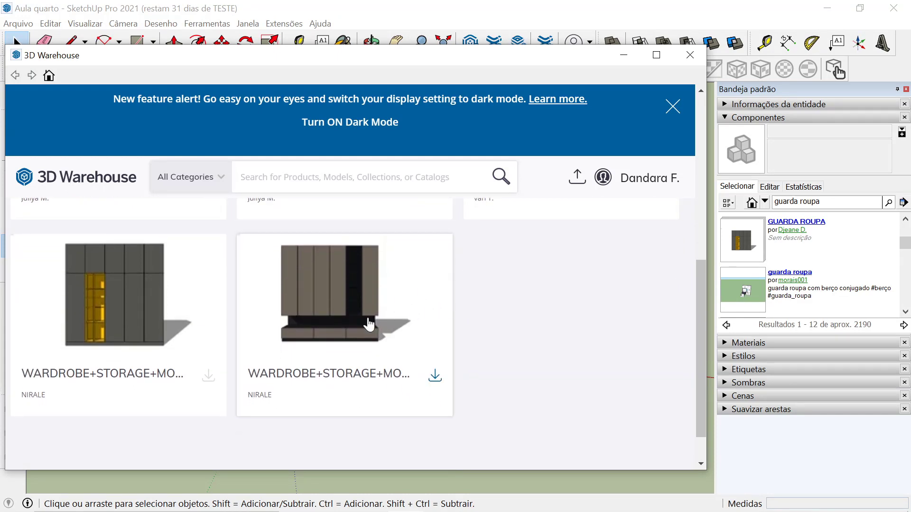
click(207, 377)
click(322, 302)
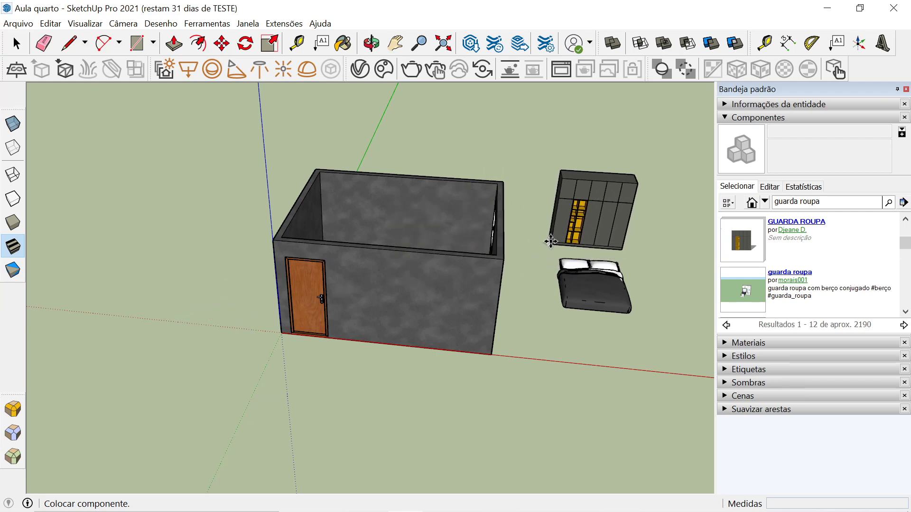
Place the wardrobe beside the bed and list the In Model components
click(556, 237)
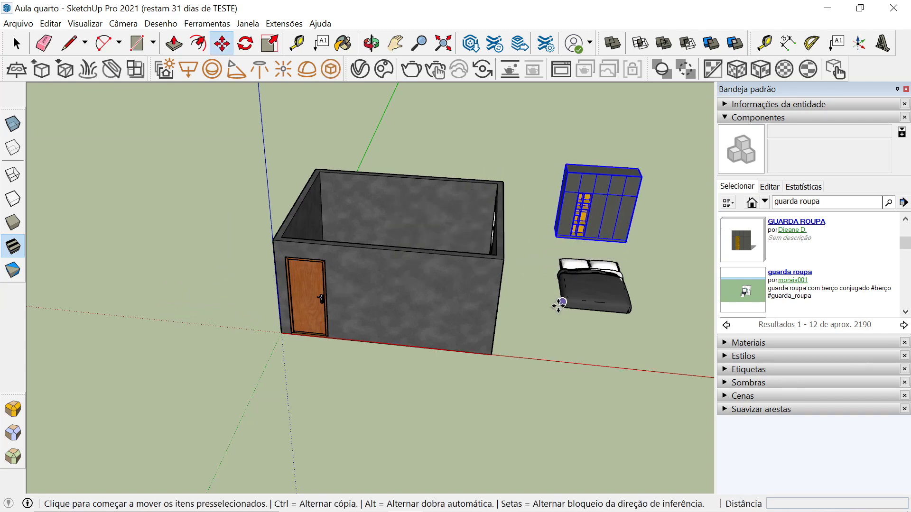
key(space)
click(530, 204)
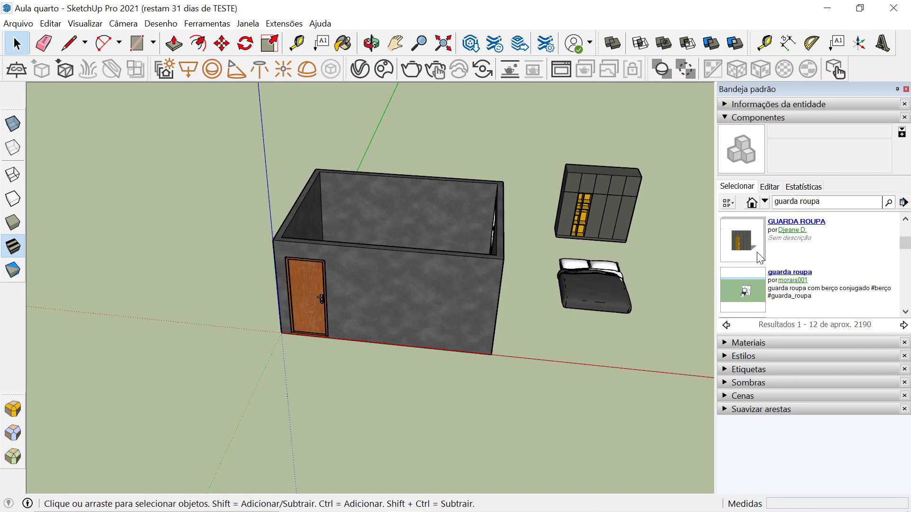
click(752, 203)
scroll(801, 256, down, 1)
scroll(804, 261, down, 2)
scroll(805, 261, down, 1)
scroll(802, 265, down, 1)
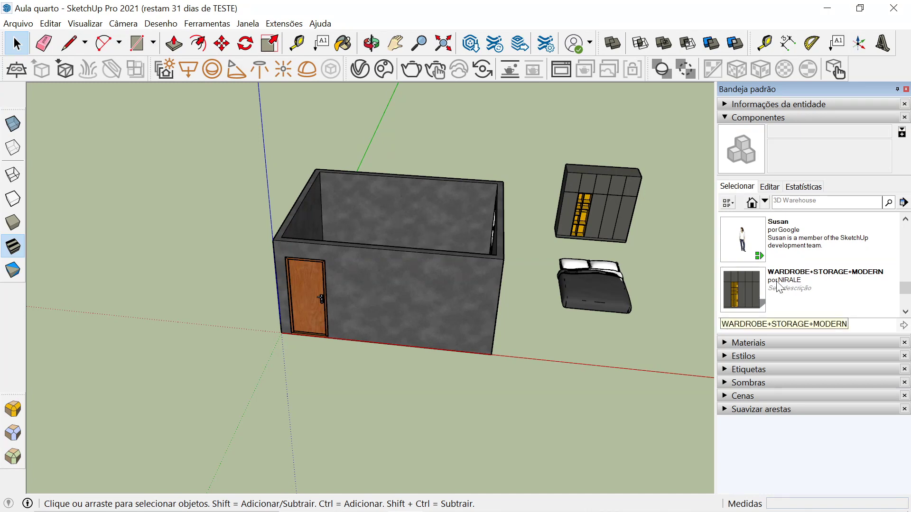
Orbit around the room, bed and wardrobe, then switch to the 3D Warehouse browser
mouse_move(625, 339)
middle_down()
mouse_move(388, 318)
mouse_move(574, 407)
middle_up()
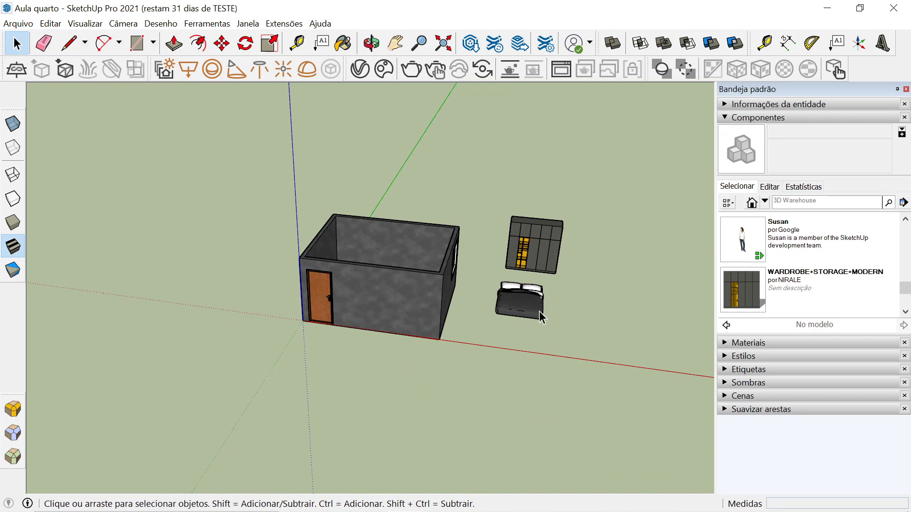
mouse_move(404, 300)
middle_down()
mouse_move(398, 386)
mouse_move(533, 401)
mouse_move(455, 225)
middle_up()
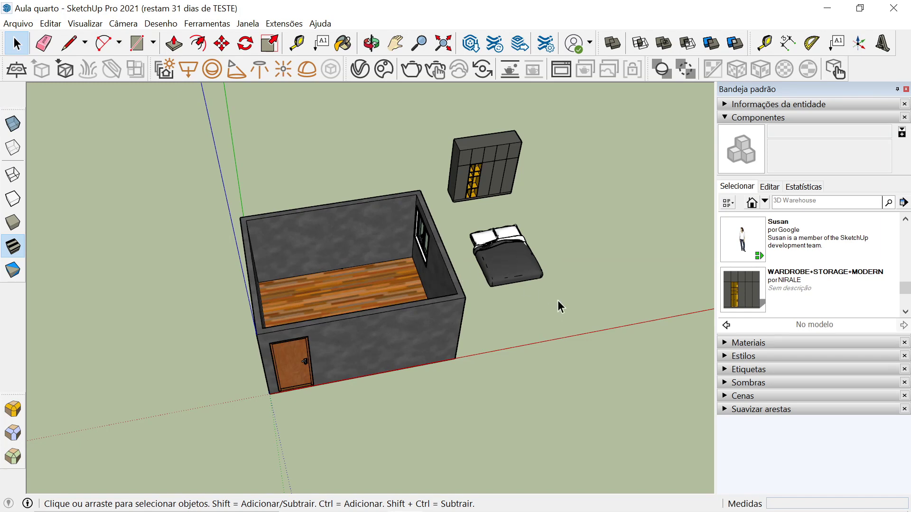
mouse_move(527, 339)
middle_down()
mouse_move(372, 255)
mouse_move(388, 256)
middle_up()
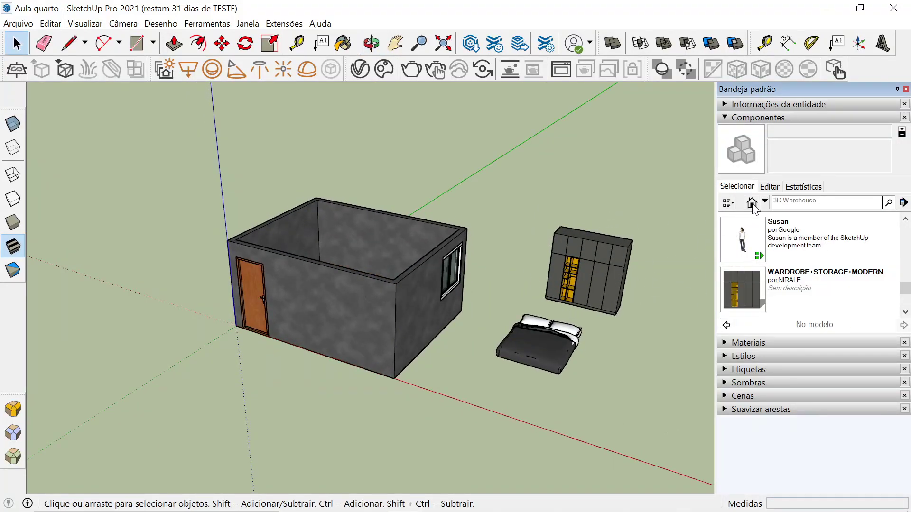
key(alt+Tab)
key(alt+Tab)
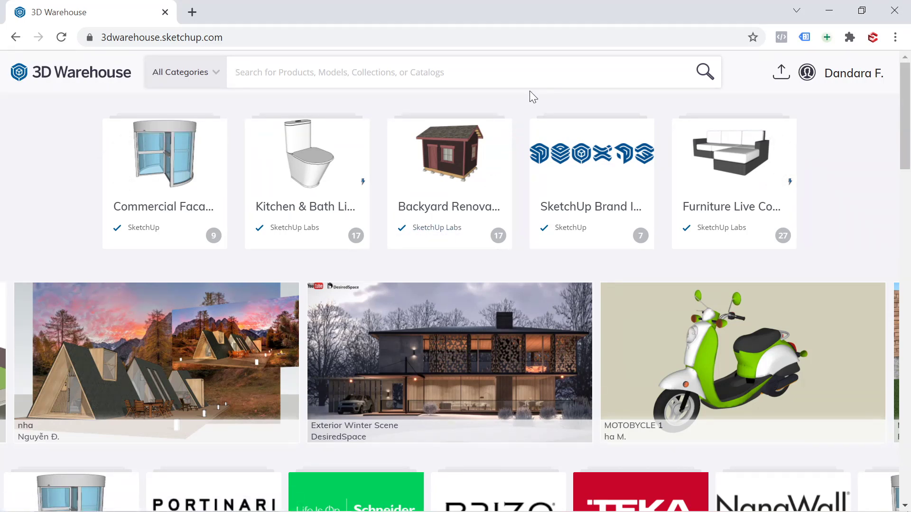
Search 3D Warehouse for 'mesa' tables
scroll(464, 241, down, 2)
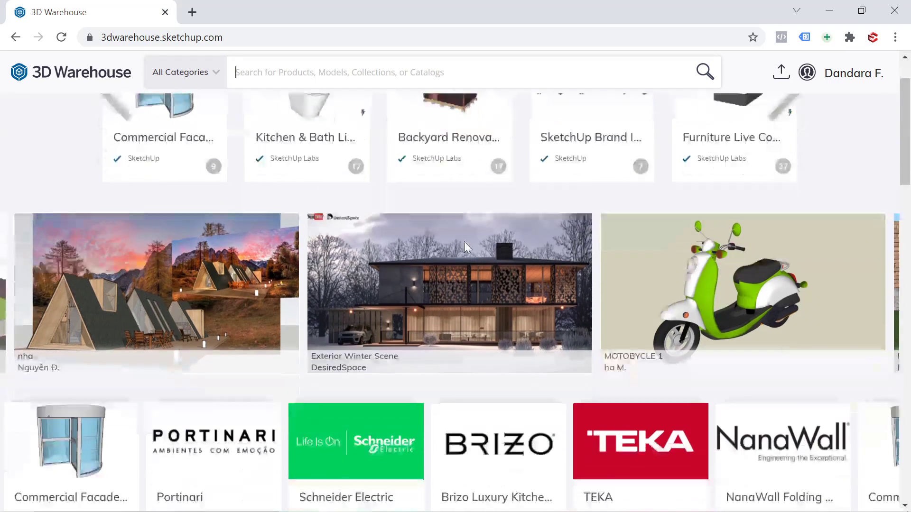
scroll(465, 256, down, 2)
scroll(468, 273, up, 1)
scroll(468, 266, up, 2)
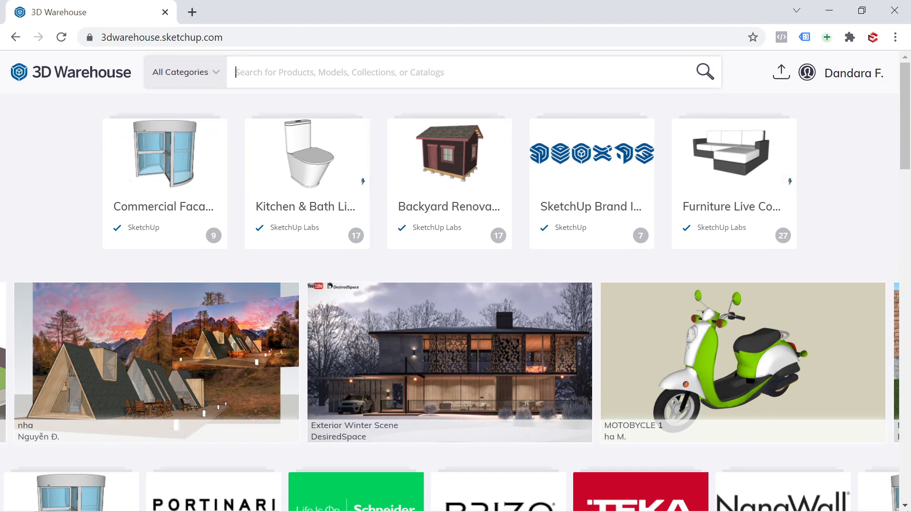
text(mesa)
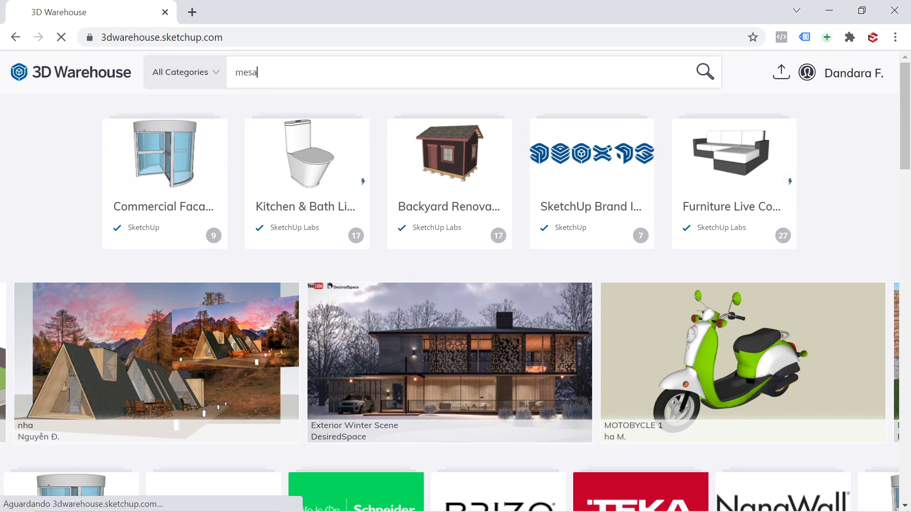
key(Return)
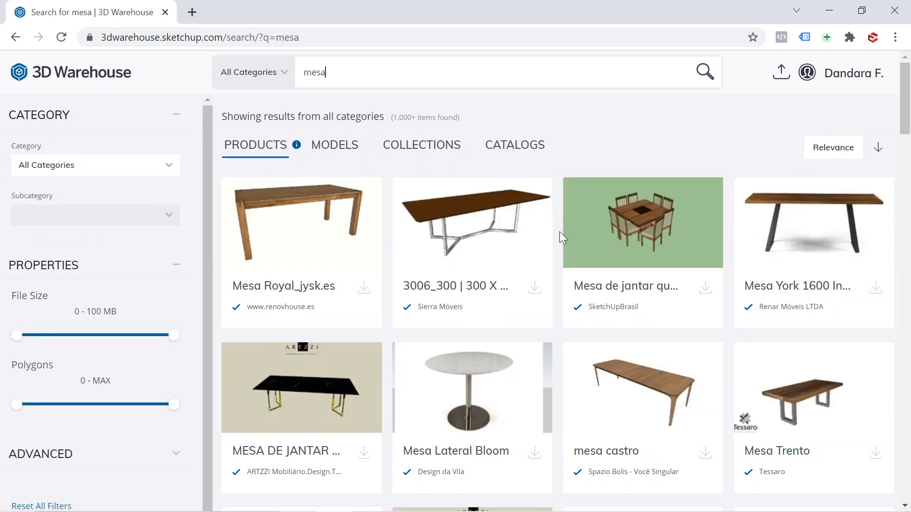
scroll(583, 237, down, 4)
scroll(587, 235, up, 4)
Sort the mesa results by Popularity, then by Likes, and scroll through them
click(834, 151)
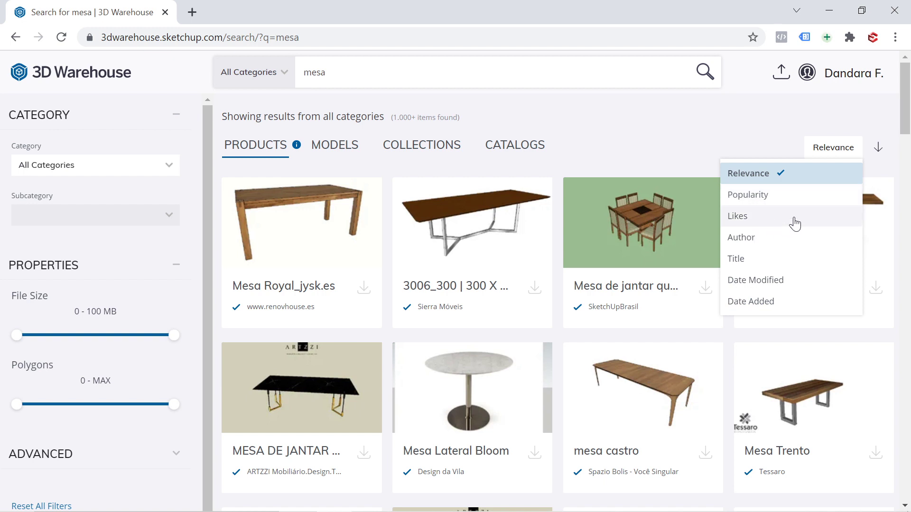
click(760, 195)
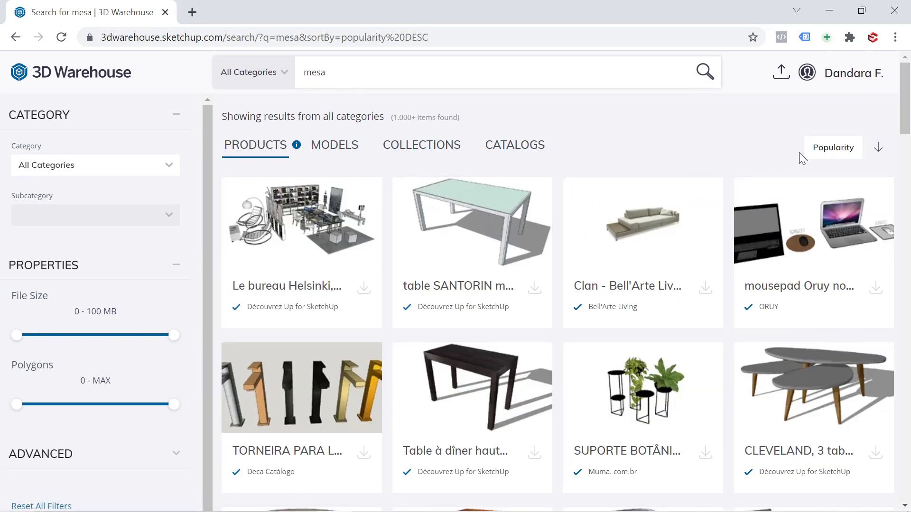
click(822, 156)
click(745, 217)
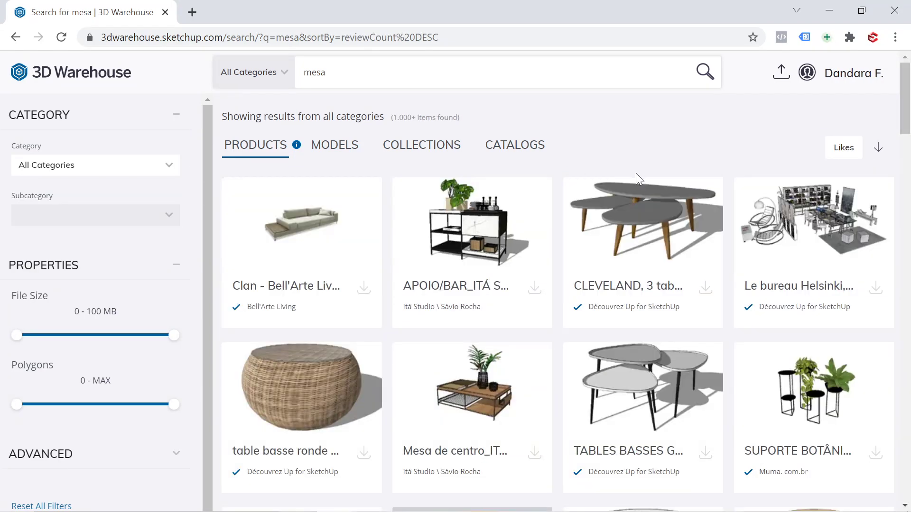
scroll(612, 227, down, 4)
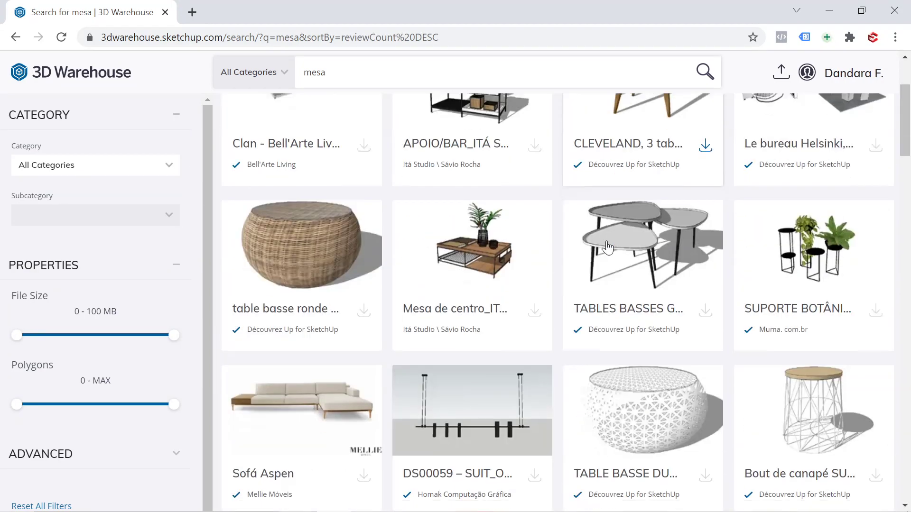
scroll(615, 251, down, 4)
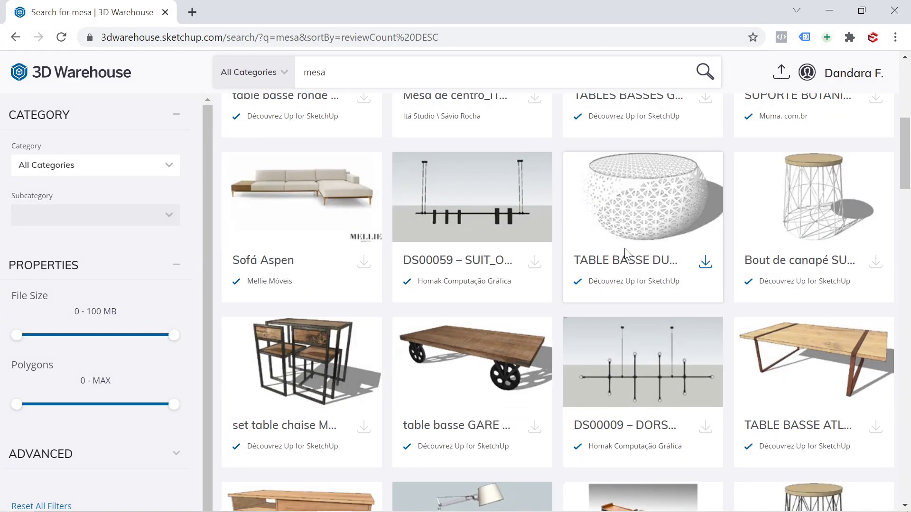
scroll(618, 256, down, 1)
scroll(617, 258, up, 10)
text(de computad)
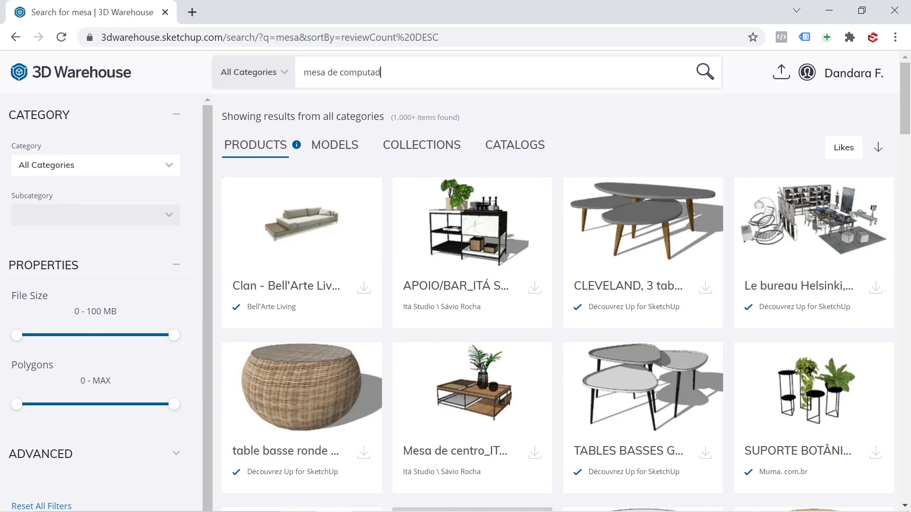
text(or)
key(Return)
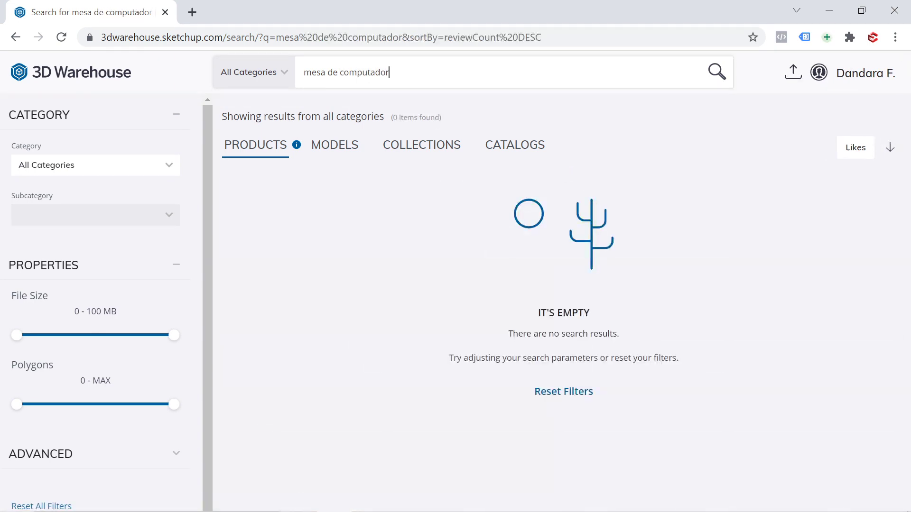
key(shift+Left)
key(shift+Left)
key(shift+Left)
key(shift+Left)
key(shift+Left)
key(shift+Left)
key(BackSpace)
key(BackSpace)
key(BackSpace)
key(BackSpace)
text(bancada)
key(Return)
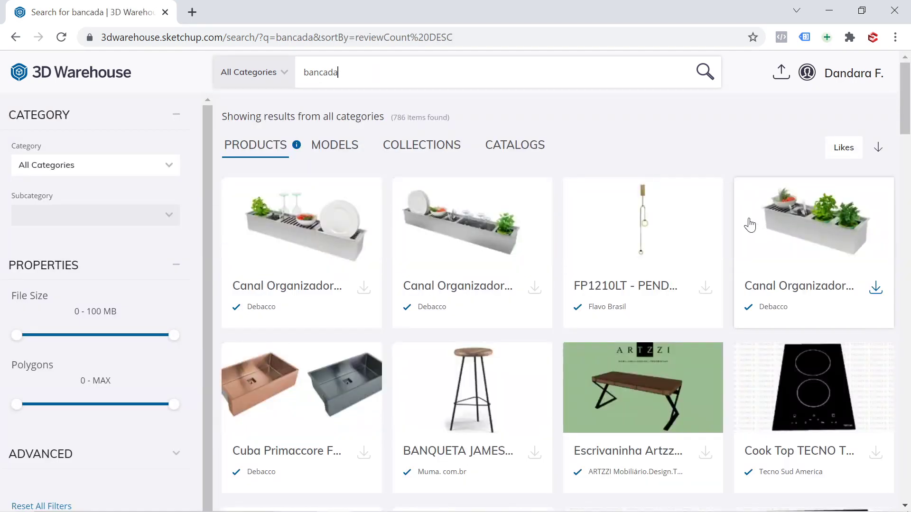
scroll(622, 234, down, 3)
scroll(622, 235, down, 1)
scroll(622, 236, down, 4)
scroll(624, 238, down, 2)
scroll(626, 241, down, 1)
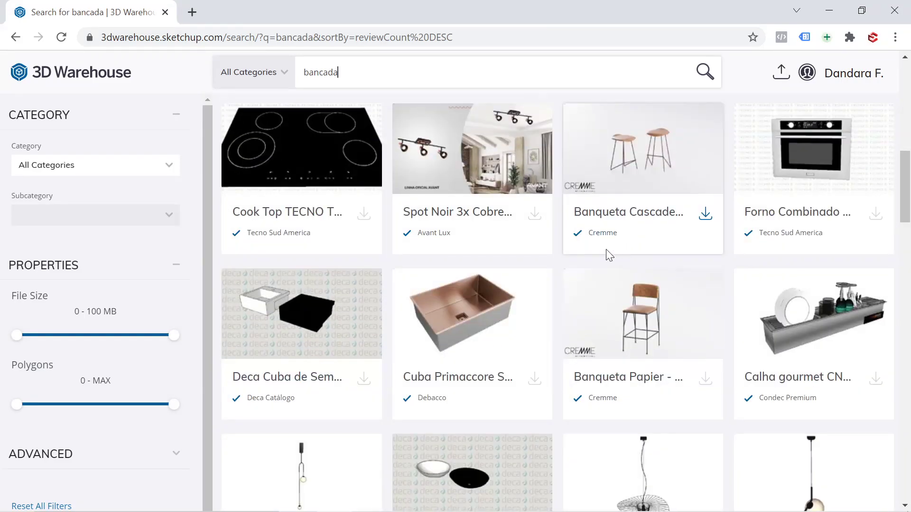
scroll(607, 253, down, 5)
scroll(503, 204, up, 15)
scroll(411, 147, up, 2)
drag(339, 72, 303, 72)
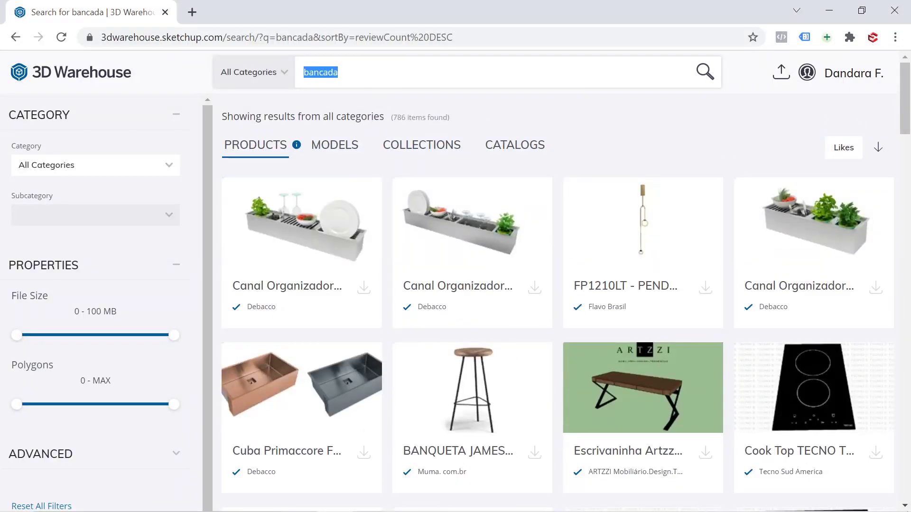
text(mesa)
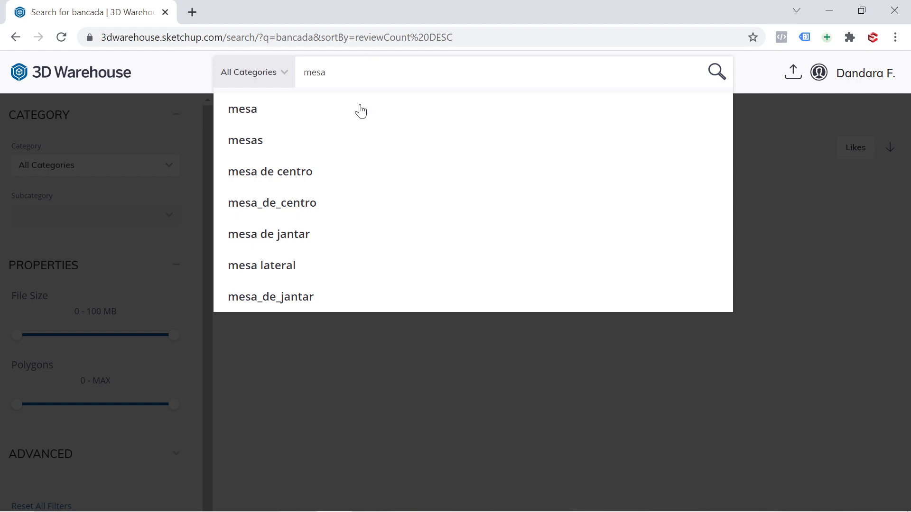
key(Return)
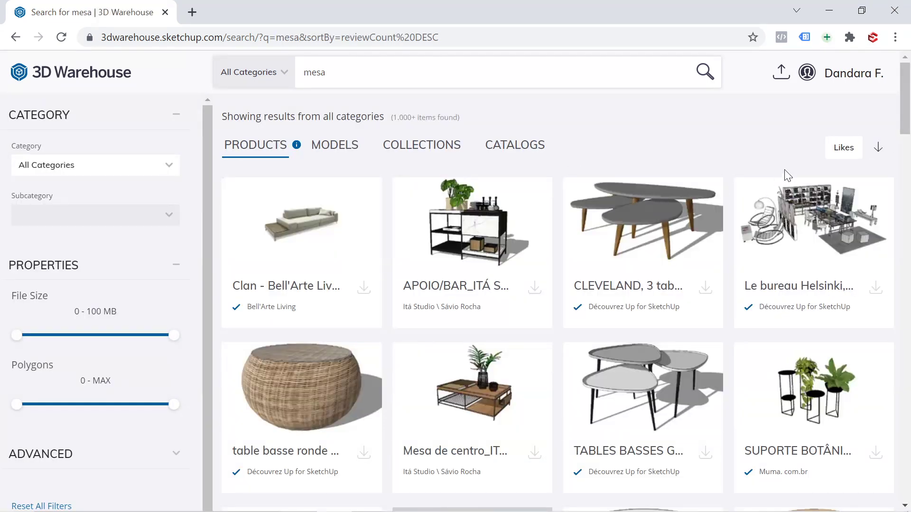
click(838, 158)
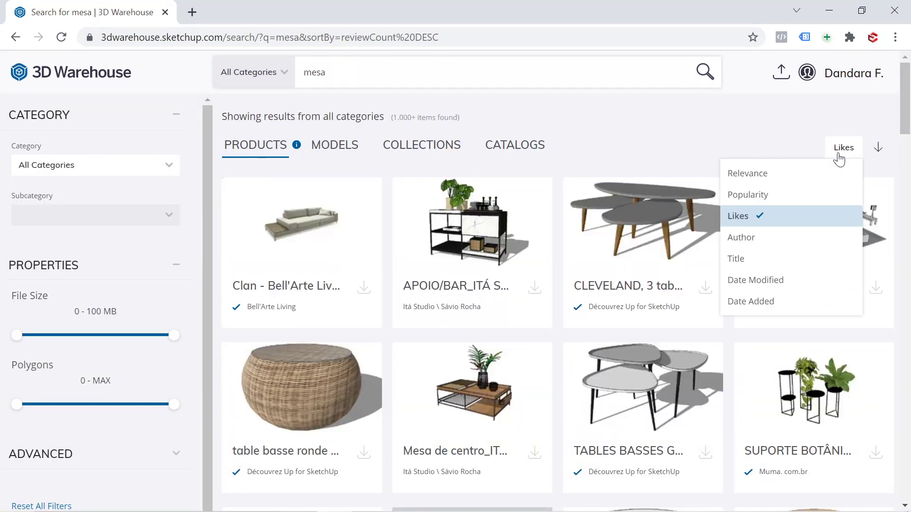
Re-sort by Popularity and download 'table SANTORIN moyenne' as a SketchUp 2021 model
click(742, 195)
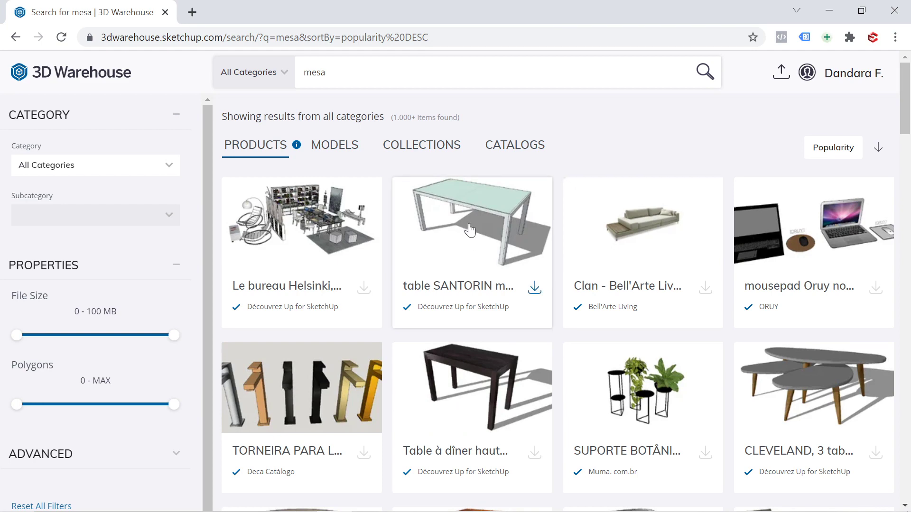
click(482, 239)
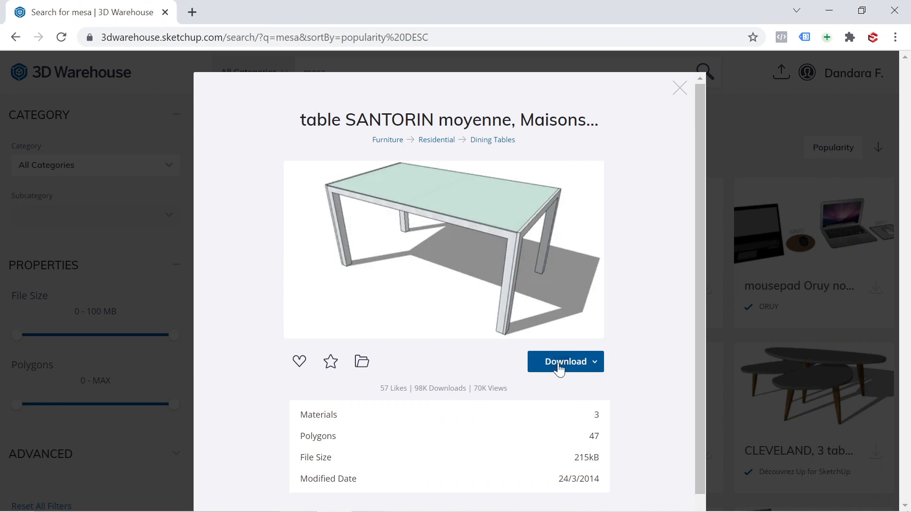
click(590, 364)
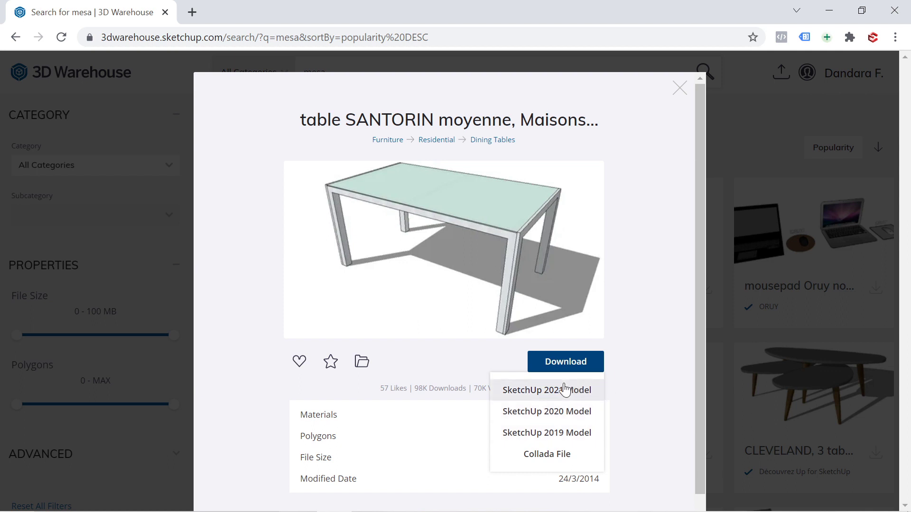
click(565, 388)
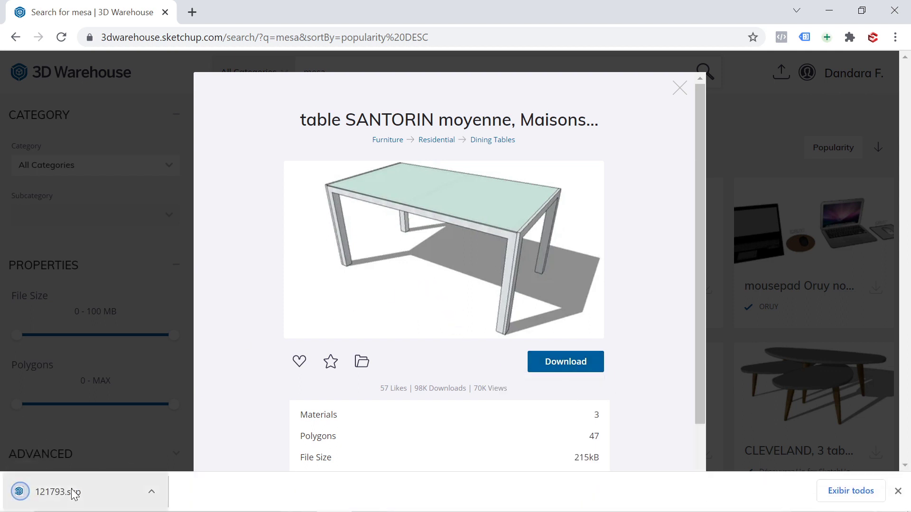
Open the downloaded 121793.skp table file from the browser's download bar
click(95, 491)
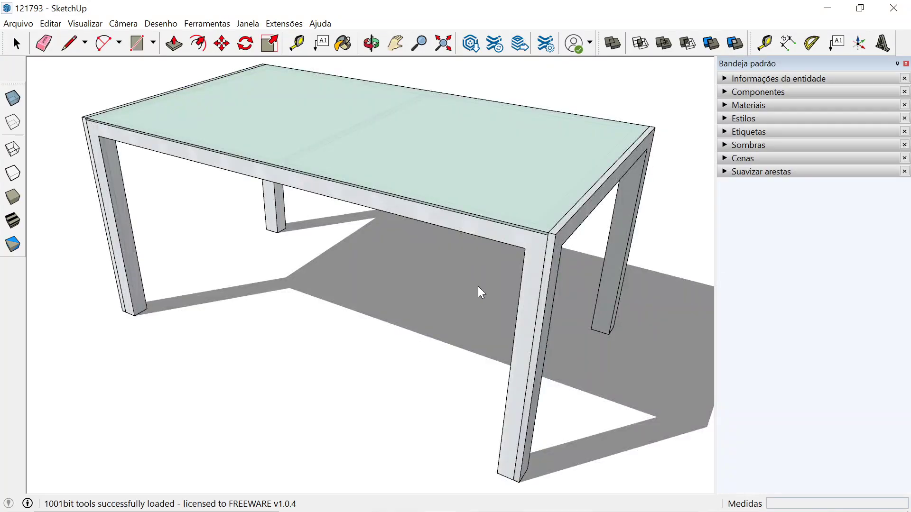
Dismiss the extension-update notice with Ignorar, viewing the table from the front
scroll(483, 271, down, 1)
scroll(489, 270, down, 3)
scroll(491, 270, down, 2)
mouse_move(351, 299)
middle_down()
mouse_move(407, 360)
mouse_move(518, 291)
middle_up()
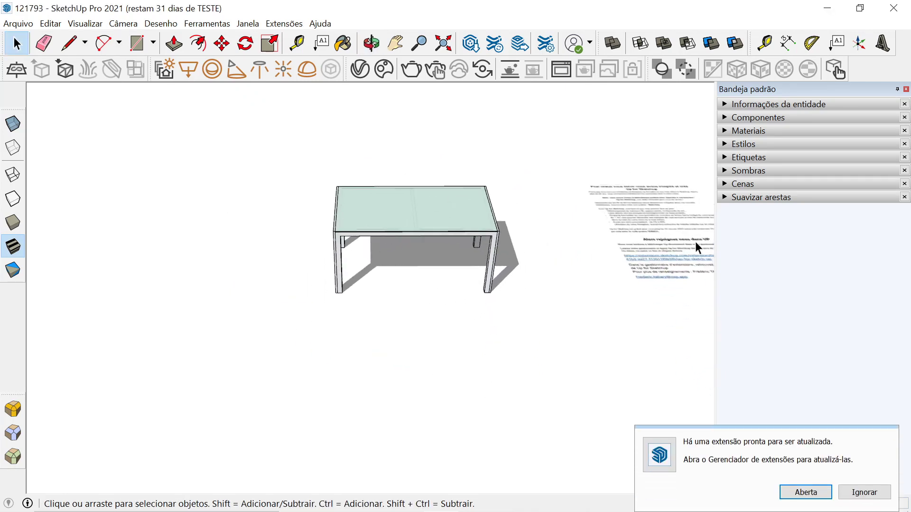
click(847, 496)
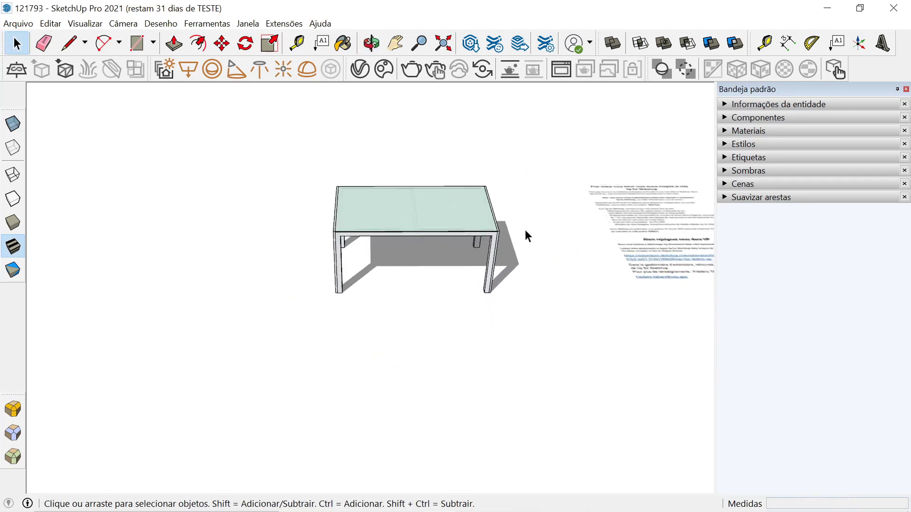
Window-select the whole SANTORIN glass table and explode it with Desassociar
click(402, 220)
mouse_move(412, 245)
middle_down()
mouse_move(366, 295)
mouse_move(395, 257)
middle_up()
click(445, 236)
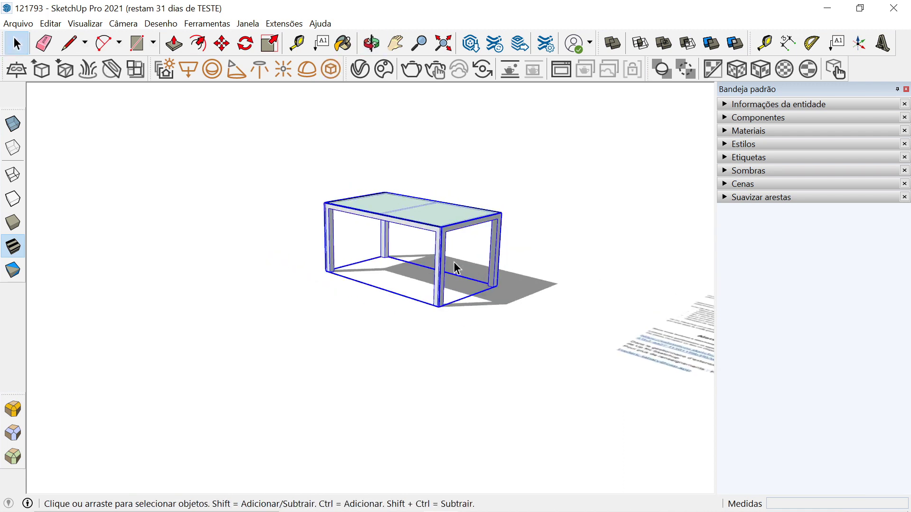
middle_drag(297, 293, 264, 338)
middle_drag(471, 366, 368, 330)
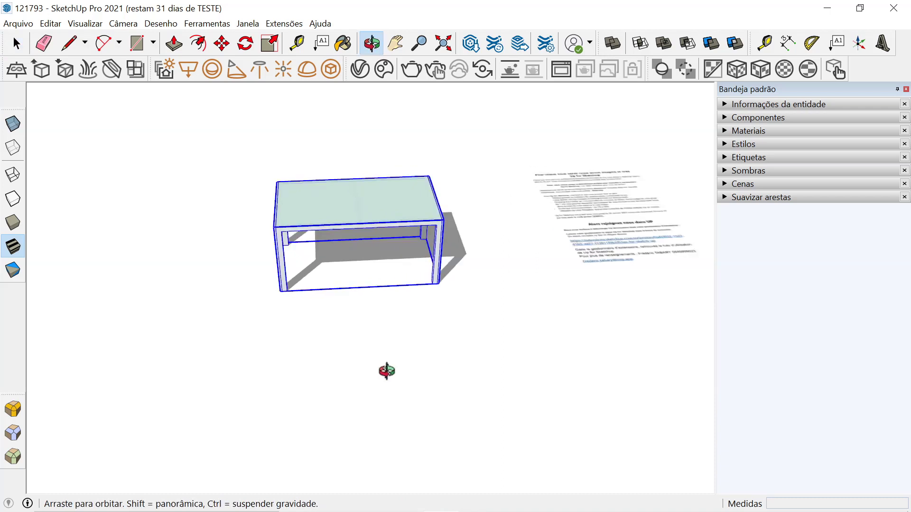
click(378, 359)
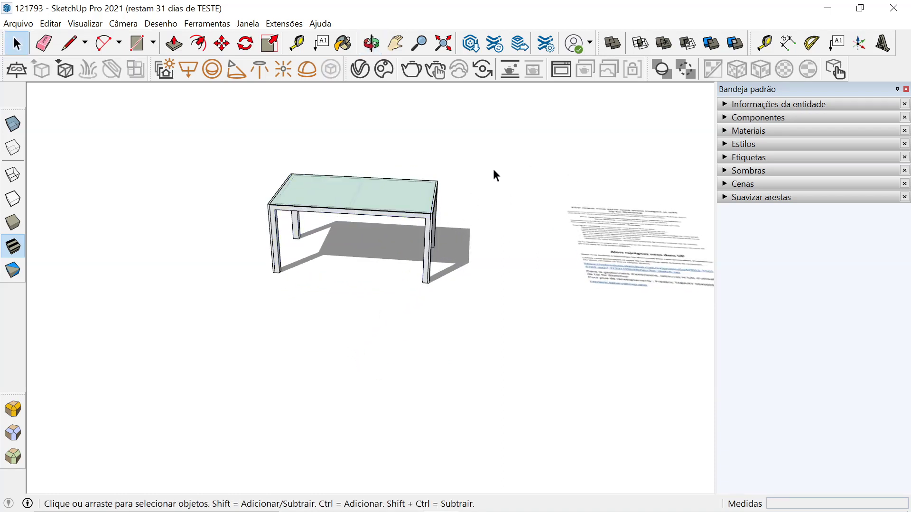
drag(512, 145, 367, 214)
drag(212, 308, 212, 309)
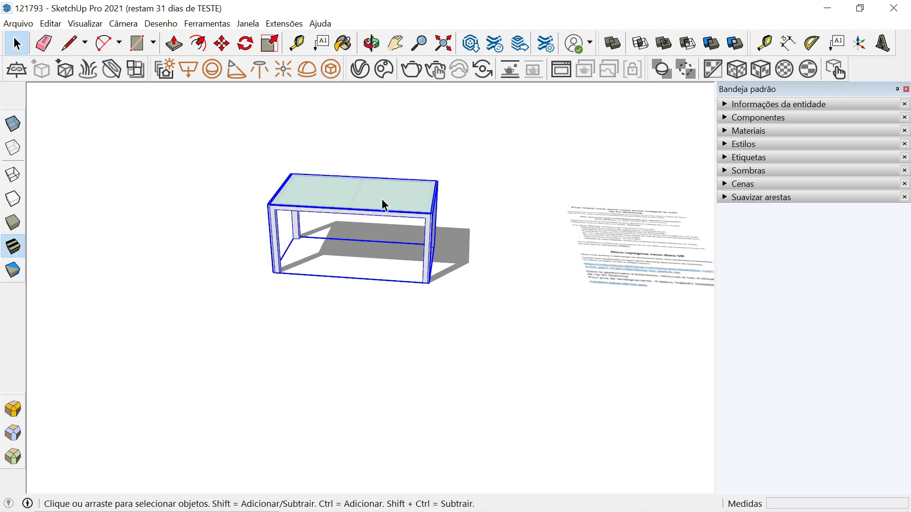
right_click(377, 195)
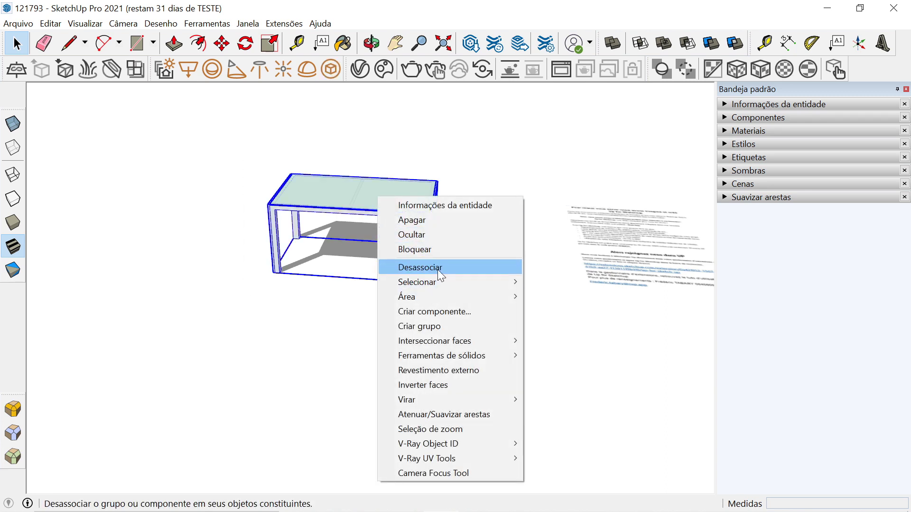
click(438, 269)
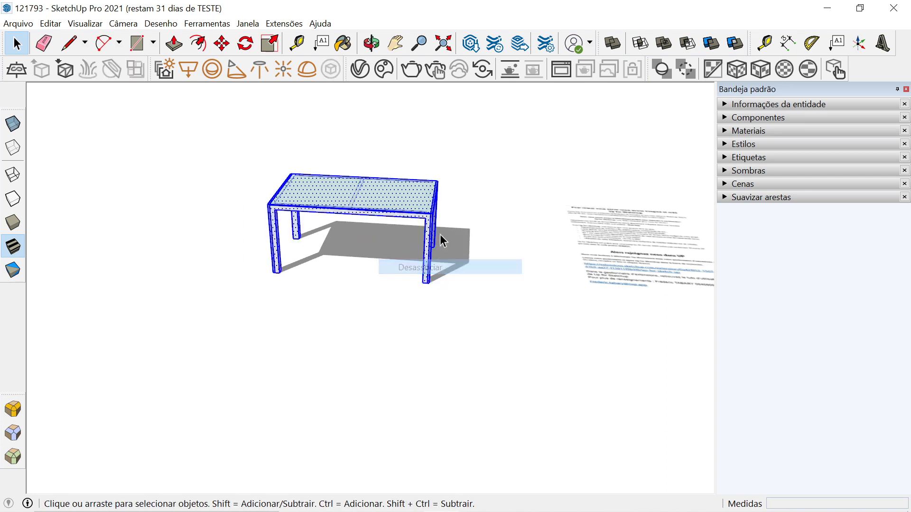
Reselect all the loose table pieces after the explode
right_click(342, 204)
click(287, 305)
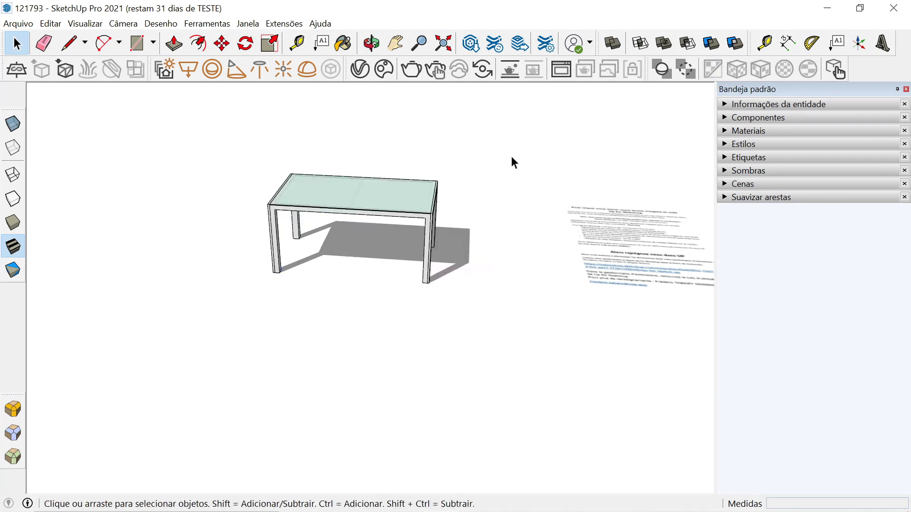
drag(213, 319, 213, 318)
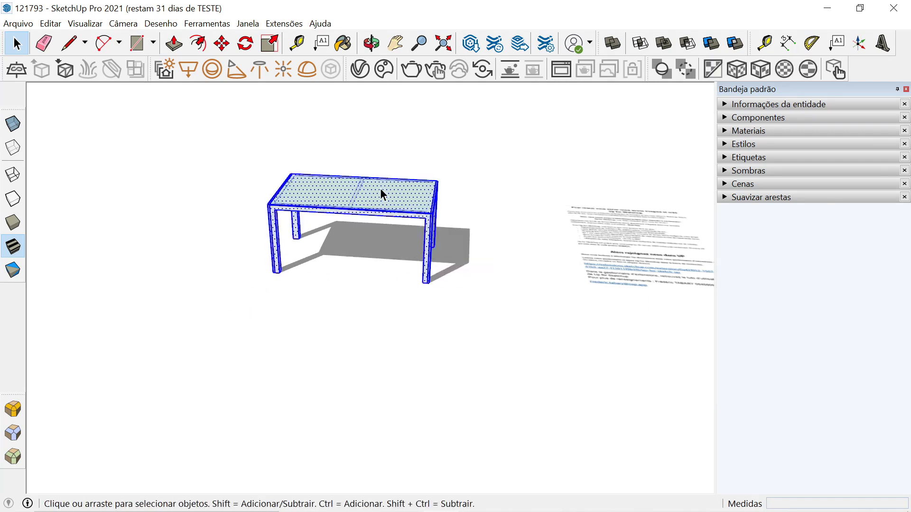
right_click(380, 188)
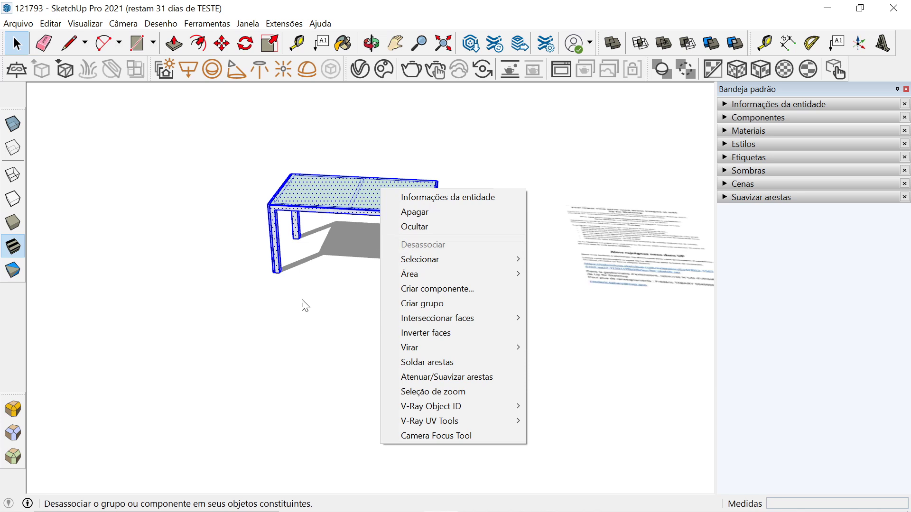
click(292, 306)
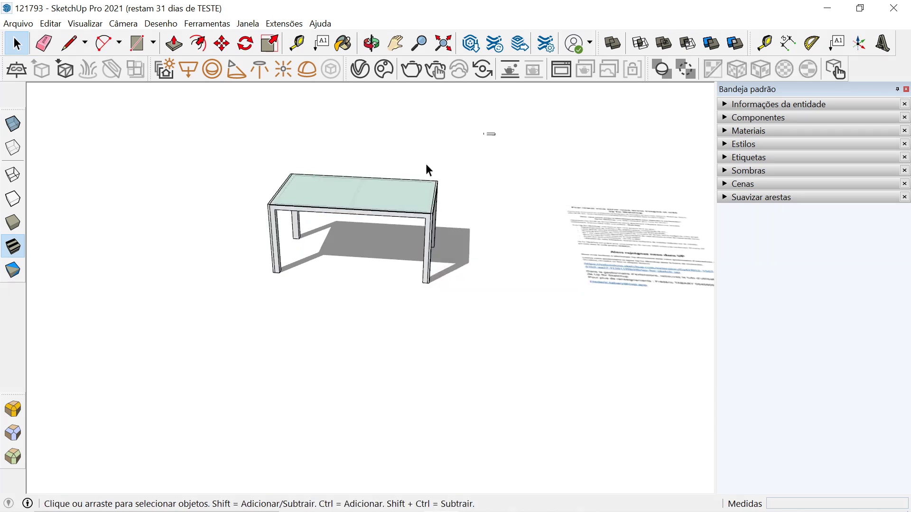
drag(194, 322, 194, 322)
Group the selected loose table geometry into a new component named 'Mesa'
right_click(366, 207)
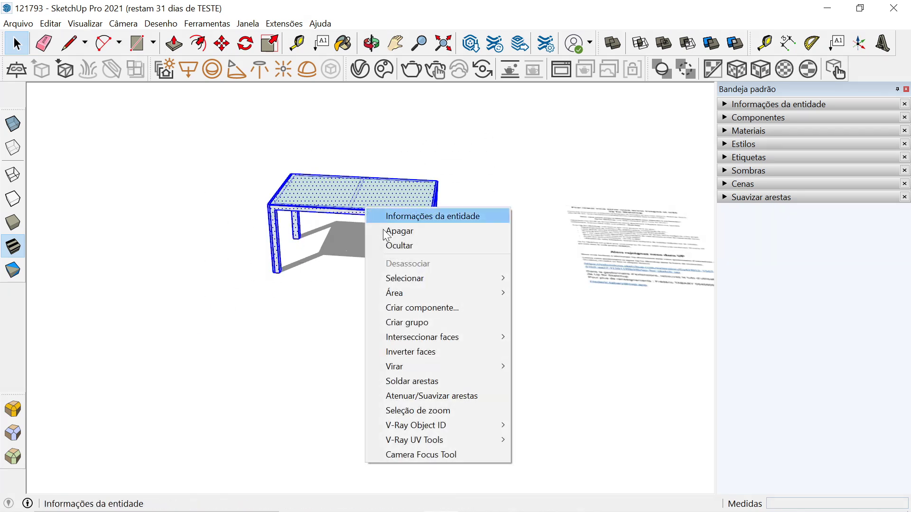
click(422, 308)
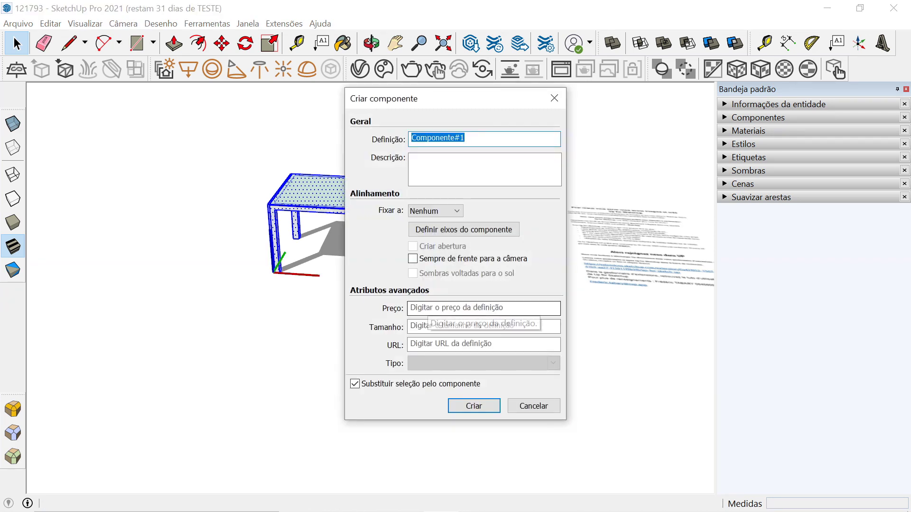
text(Mesa)
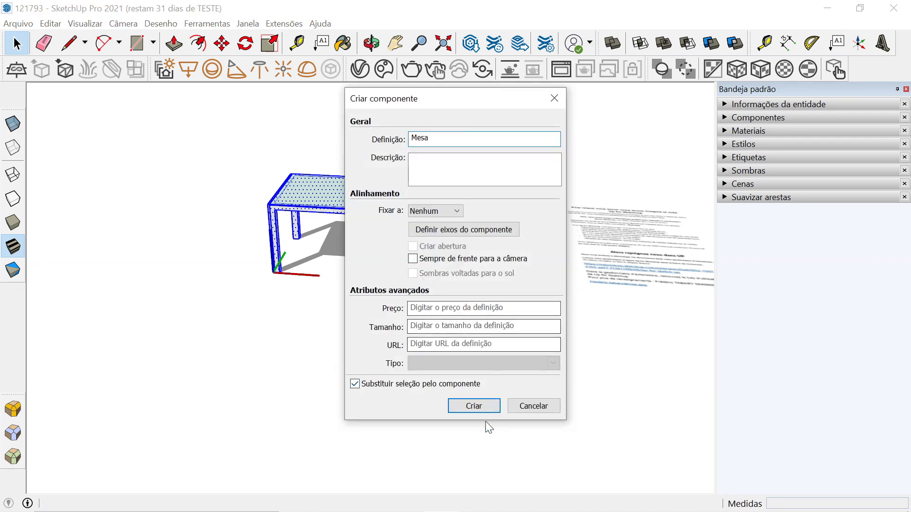
click(476, 407)
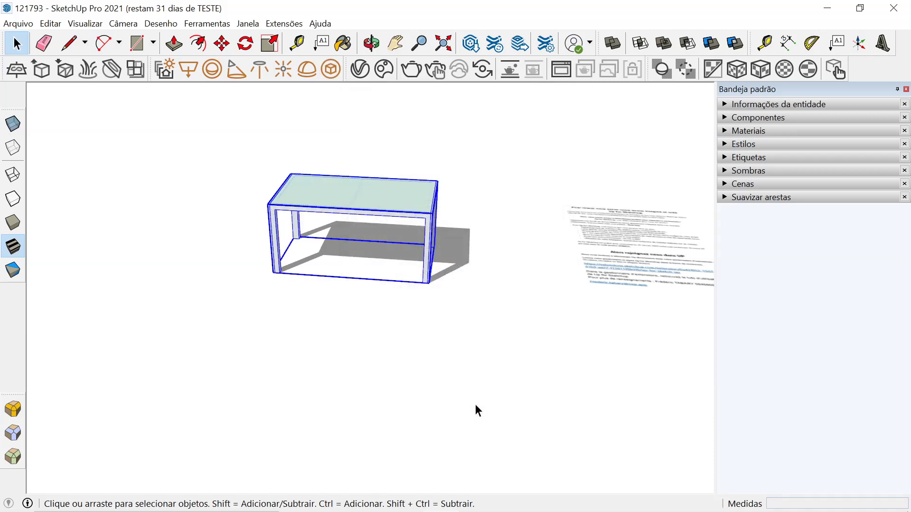
click(454, 357)
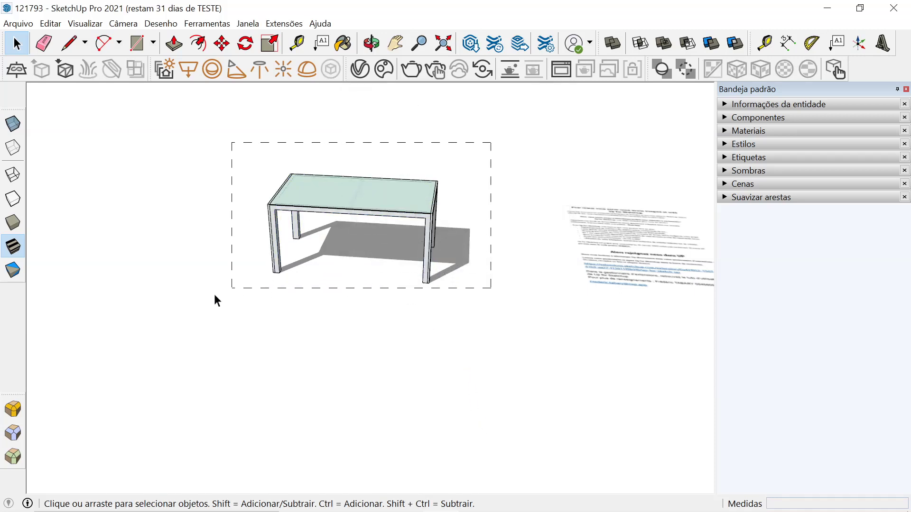
drag(215, 295, 230, 288)
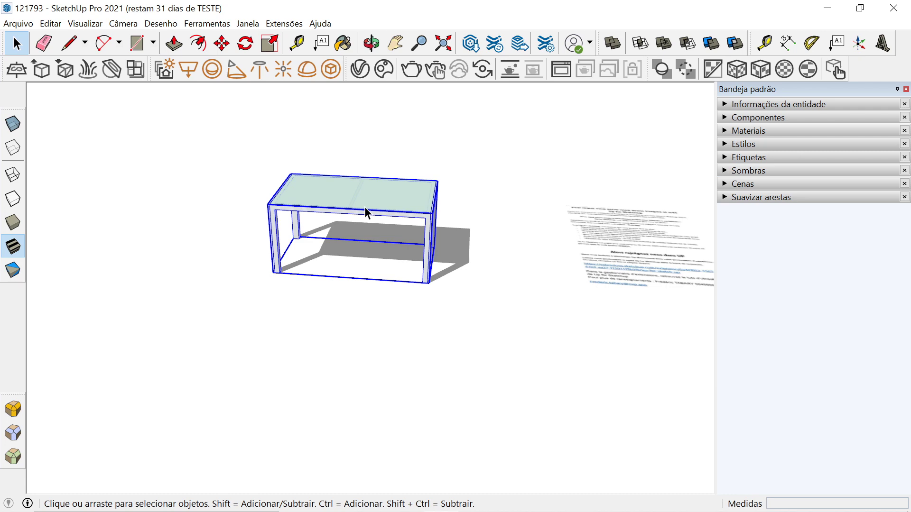
key(alt+Tab)
key(alt+Tab)
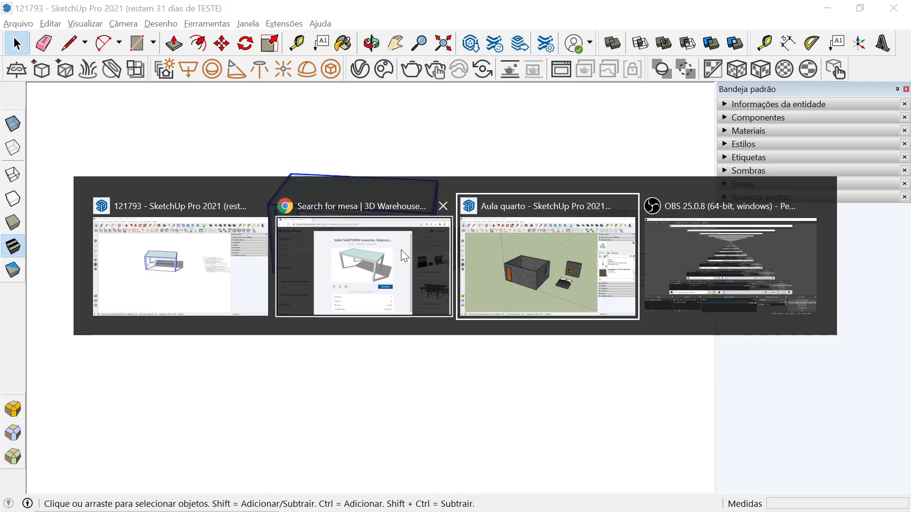
Paste the Mesa table into the Aula quarto room model and place it beside the bed
key(ctrl+v)
scroll(488, 372, down, 1)
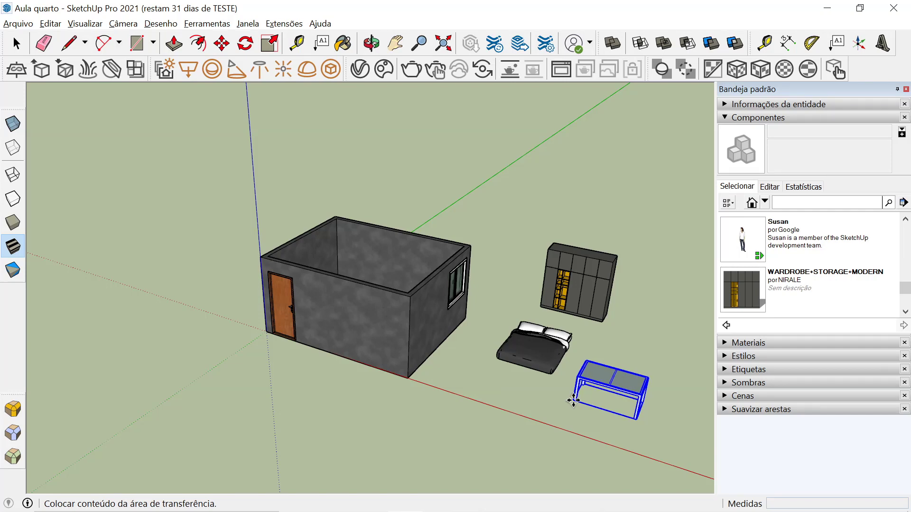
click(573, 401)
key(space)
click(529, 405)
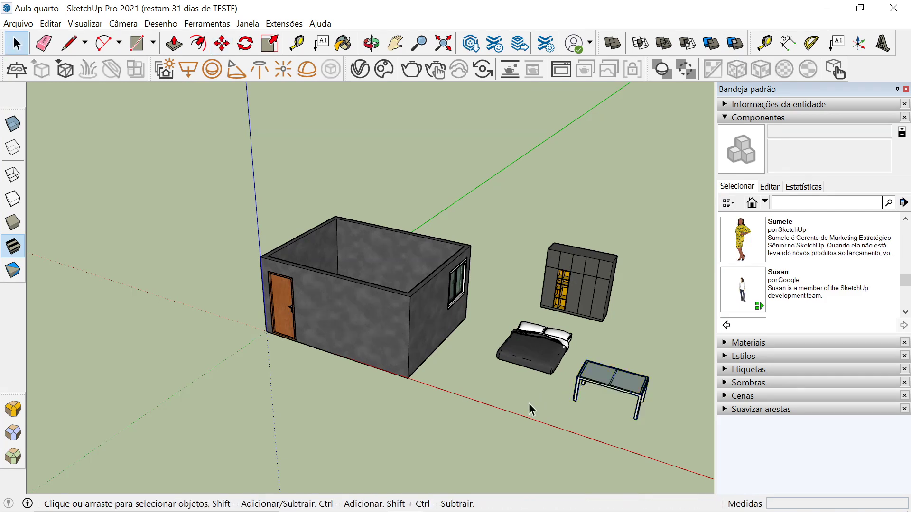
scroll(815, 275, up, 2)
scroll(811, 275, up, 1)
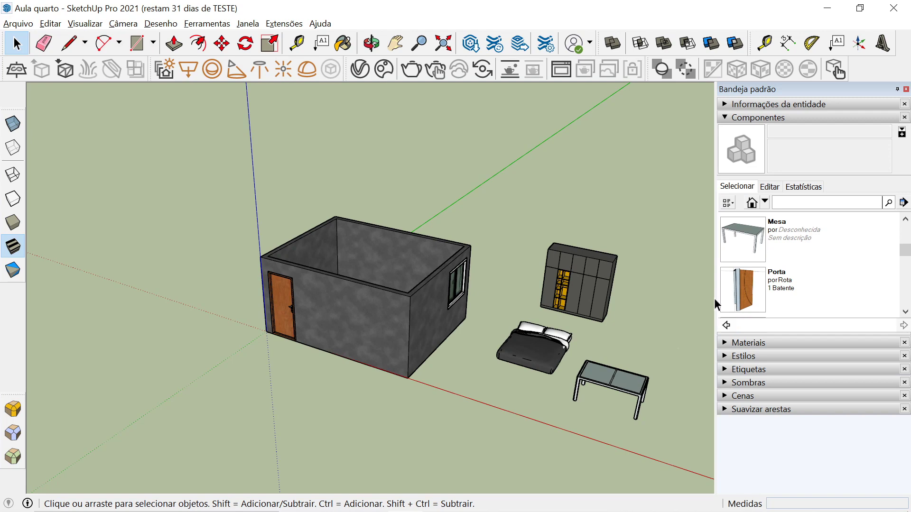
middle_drag(644, 409, 472, 356)
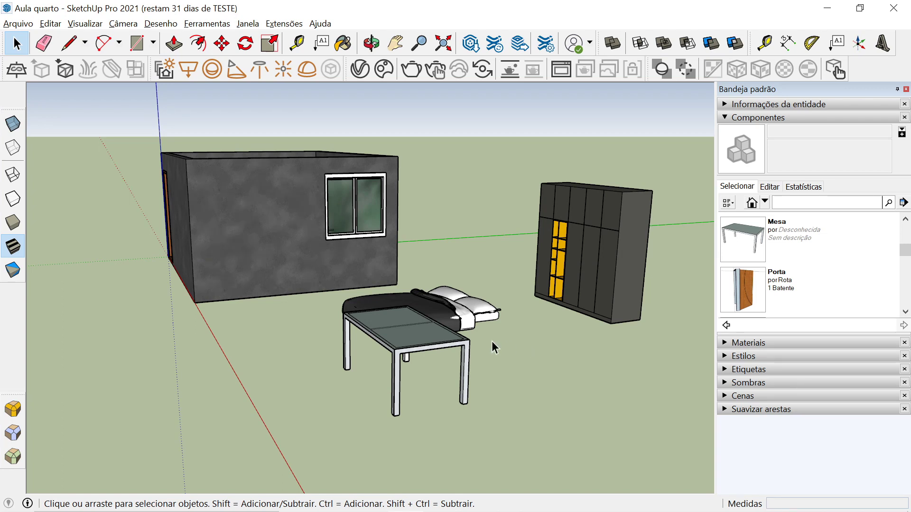
scroll(796, 252, up, 1)
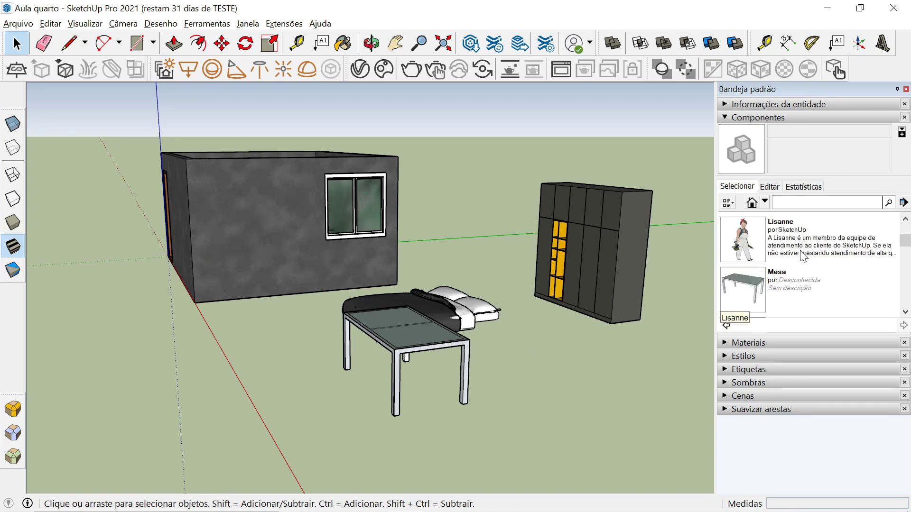
scroll(795, 252, up, 1)
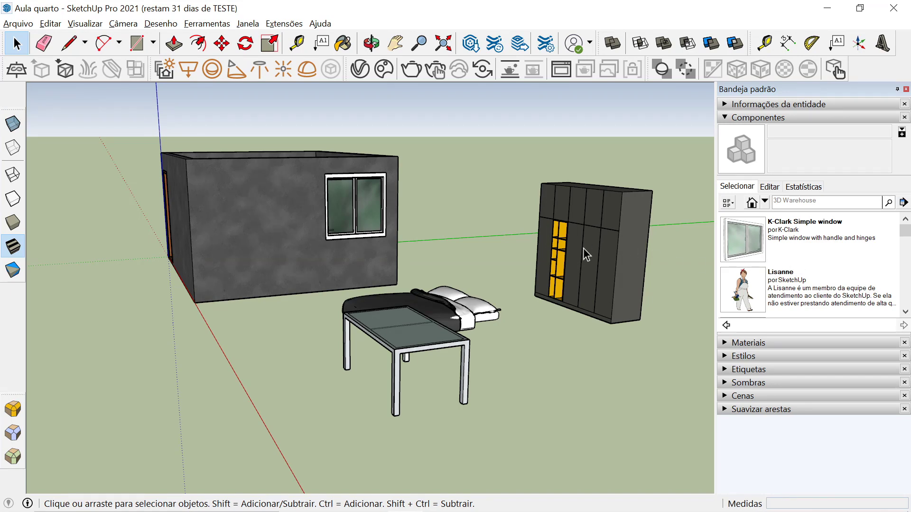
key(alt+Tab)
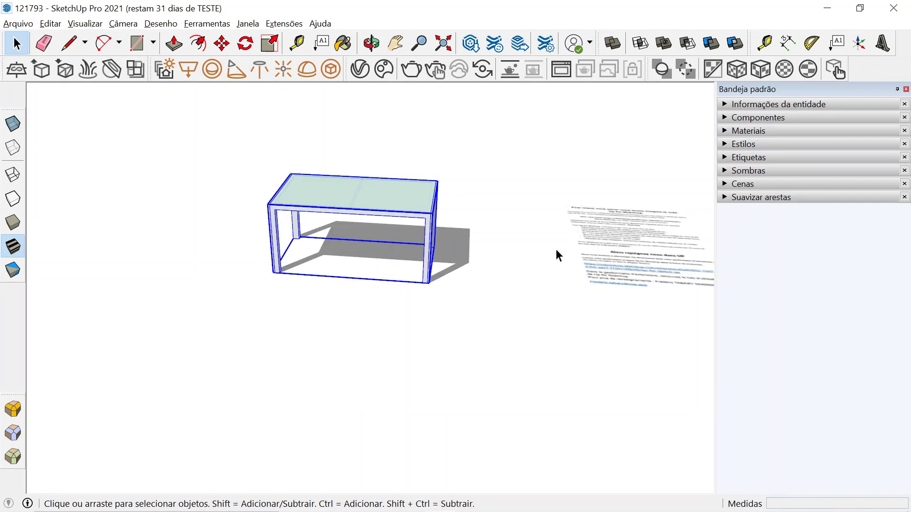
Explode the table component in the 121793 file, then return to Aula quarto
right_click(357, 213)
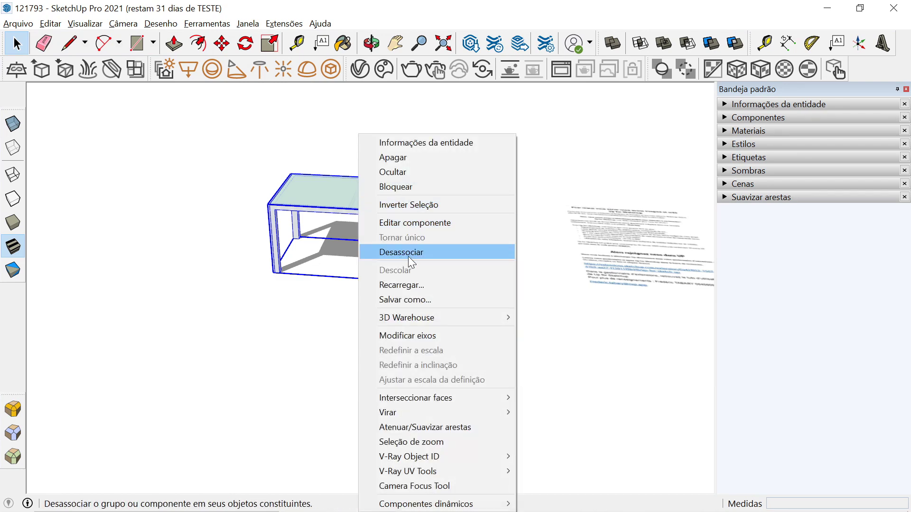
click(223, 343)
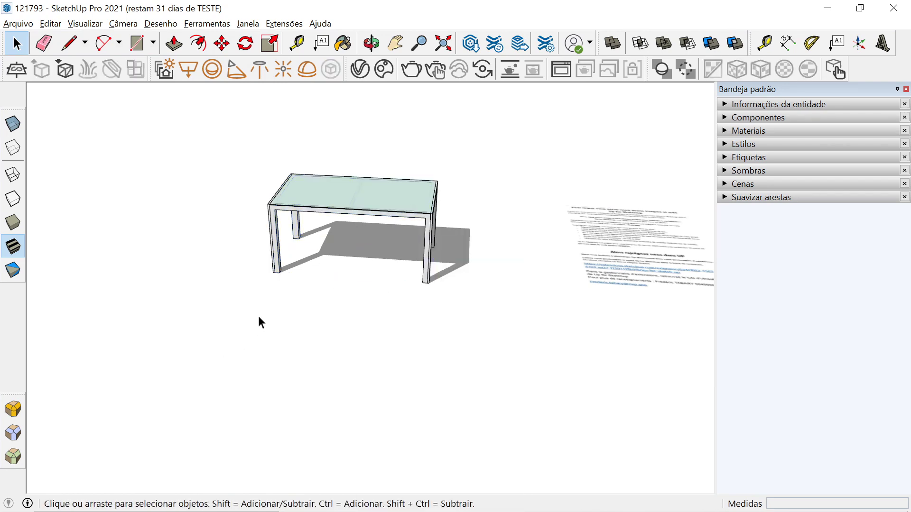
key(alt+Tab)
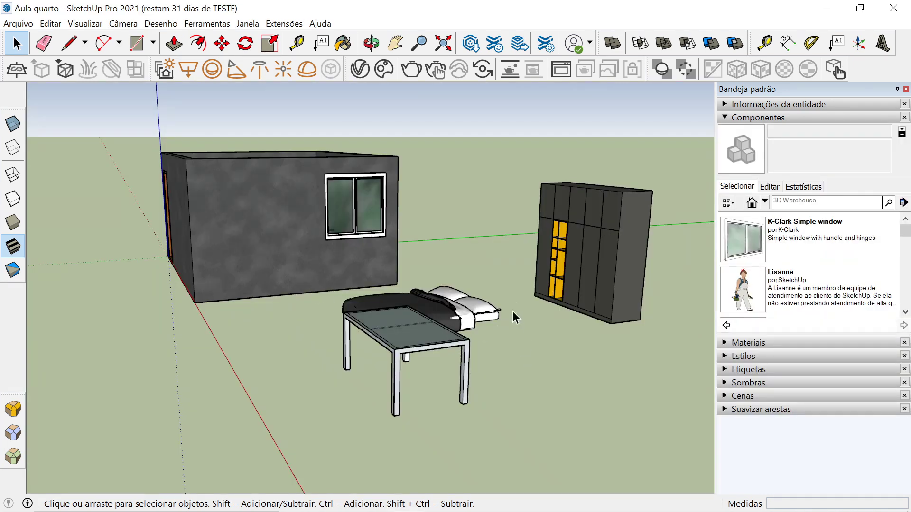
Select the glass table and pick it up by a corner to move it
middle_drag(494, 288, 588, 387)
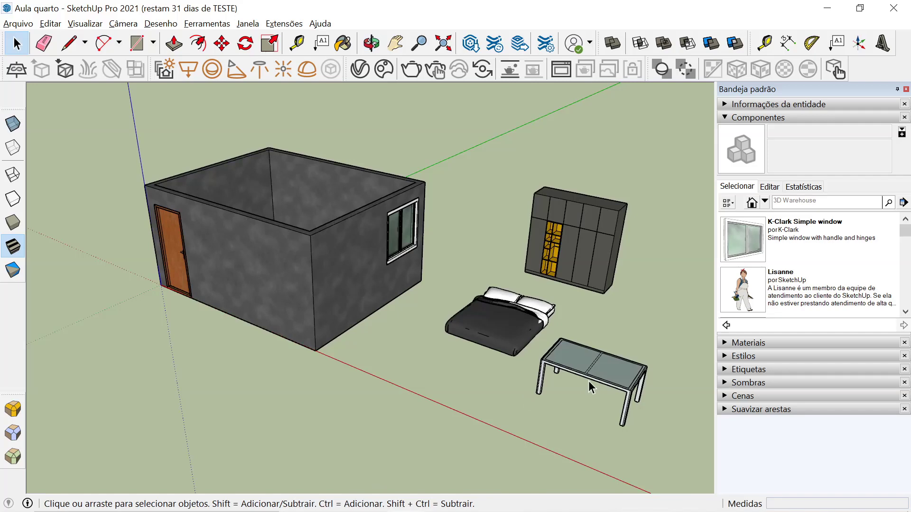
click(593, 383)
click(221, 43)
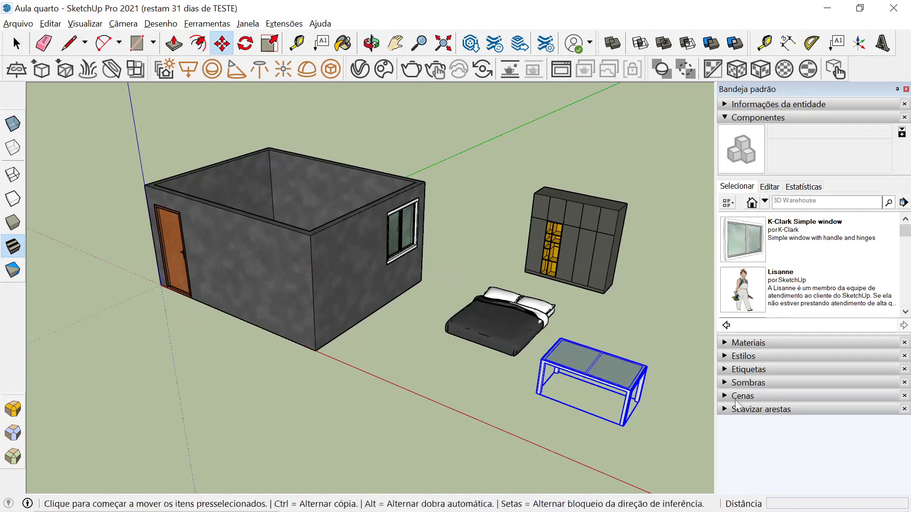
middle_drag(575, 254, 453, 407)
scroll(453, 407, up, 2)
scroll(455, 401, up, 5)
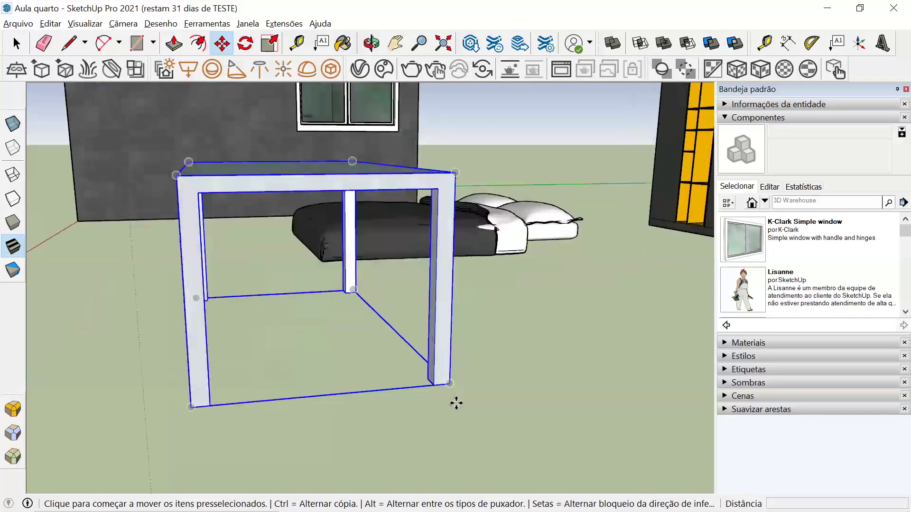
click(450, 382)
Drop the table inside the room on the wood floor, beside the window
scroll(474, 398, down, 3)
scroll(508, 417, down, 3)
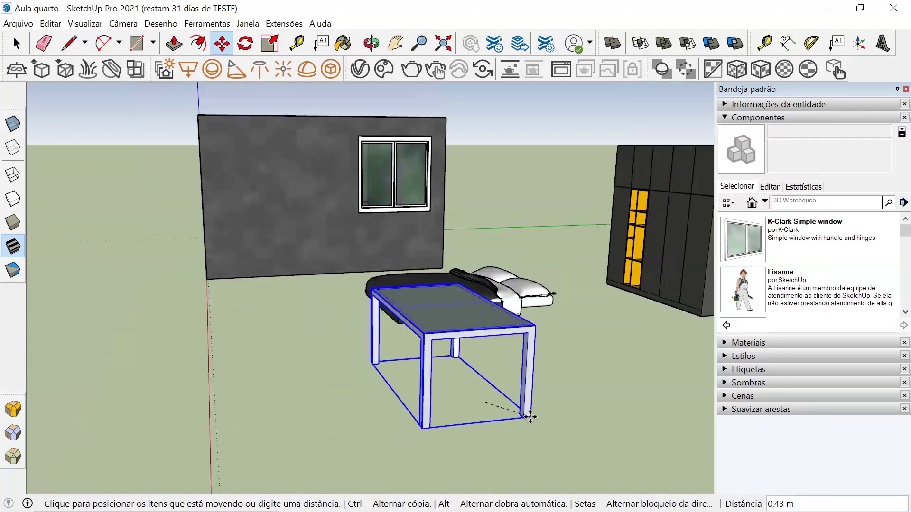
scroll(528, 417, down, 3)
scroll(545, 396, down, 2)
mouse_move(363, 273)
middle_down()
mouse_move(640, 458)
mouse_move(502, 311)
middle_up()
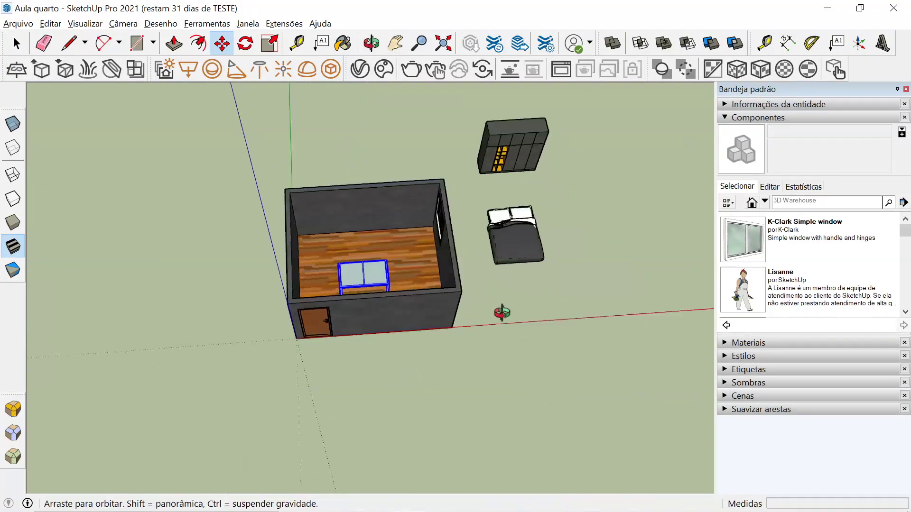
scroll(404, 228, up, 5)
scroll(420, 227, up, 3)
scroll(420, 228, down, 2)
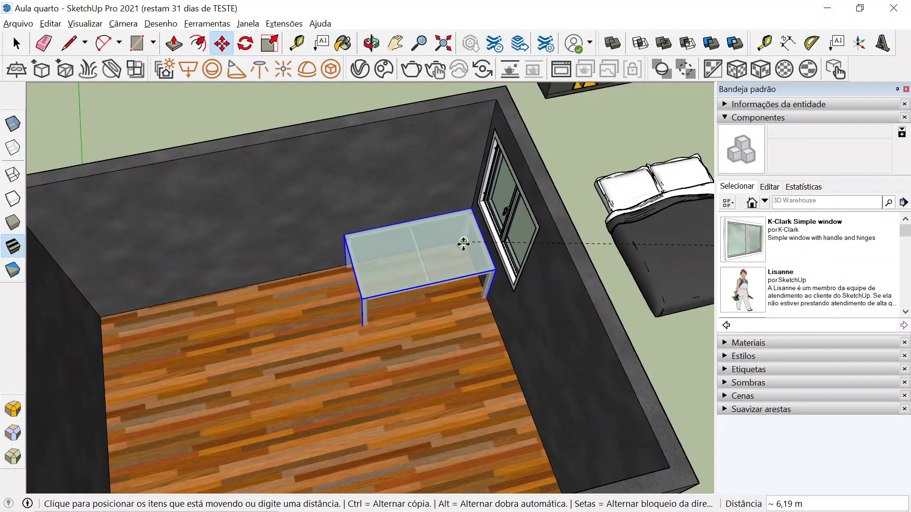
click(464, 244)
scroll(402, 232, down, 2)
scroll(402, 232, down, 2)
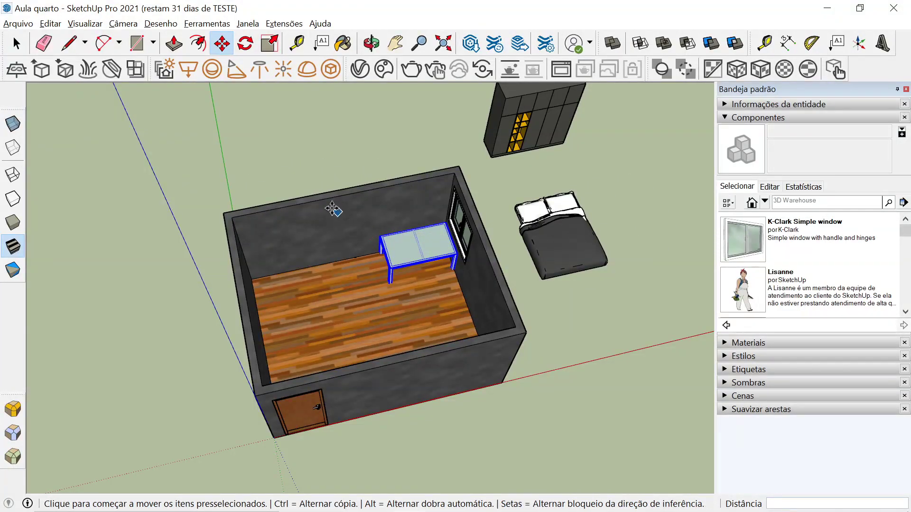
key(space)
click(306, 175)
mouse_move(306, 175)
middle_down()
mouse_move(403, 266)
mouse_move(384, 276)
middle_up()
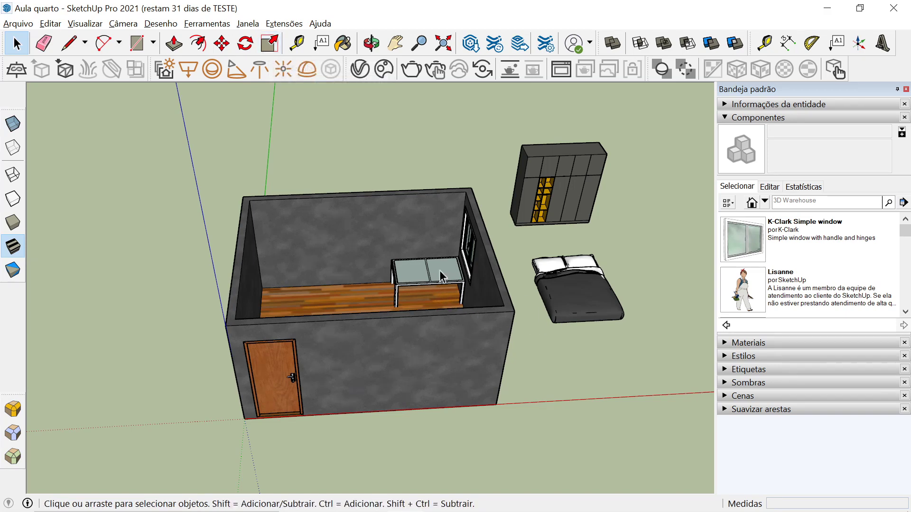
Rotate the wardrobe 90°
click(561, 190)
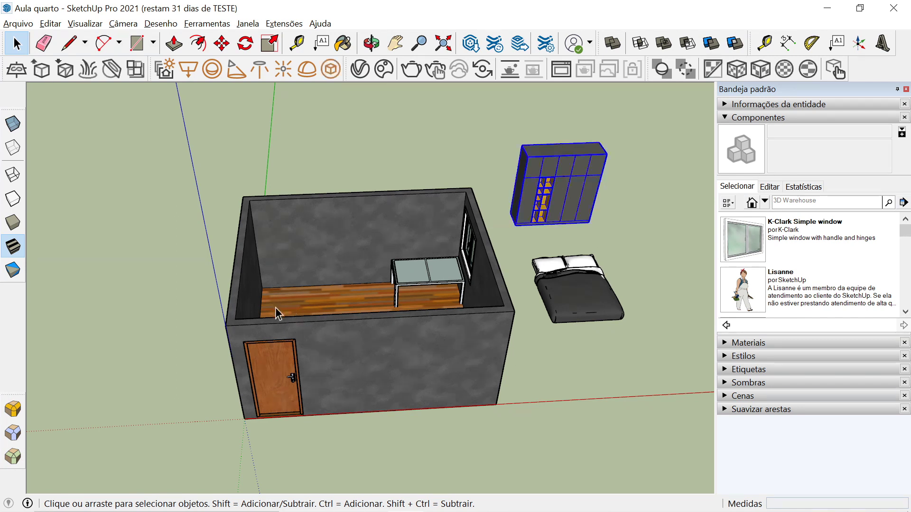
click(245, 43)
click(624, 250)
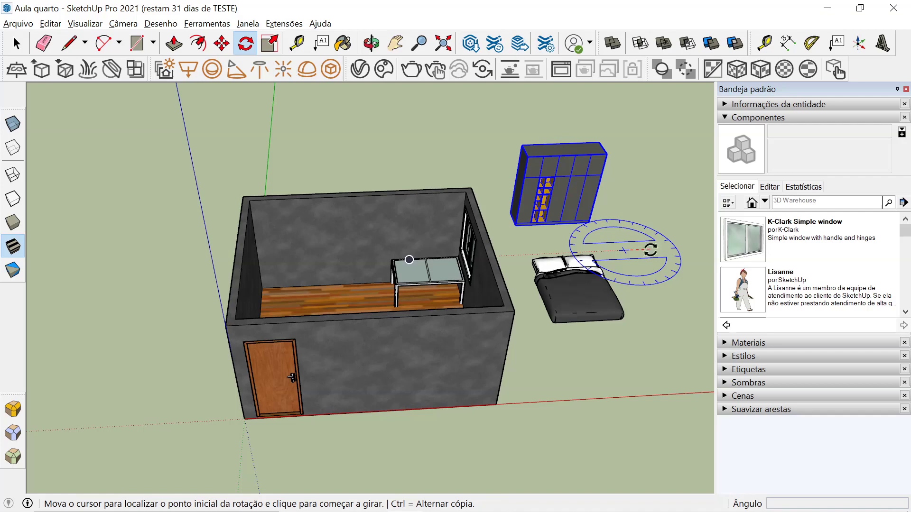
click(679, 259)
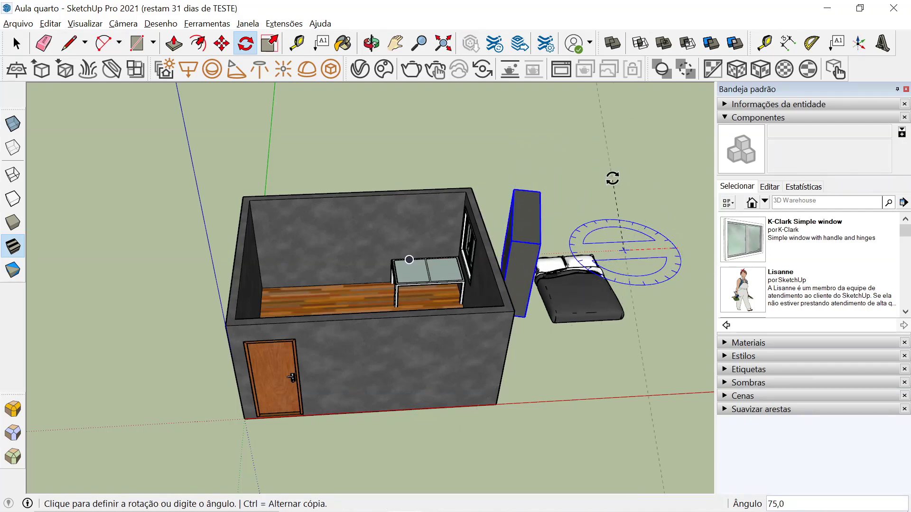
click(587, 186)
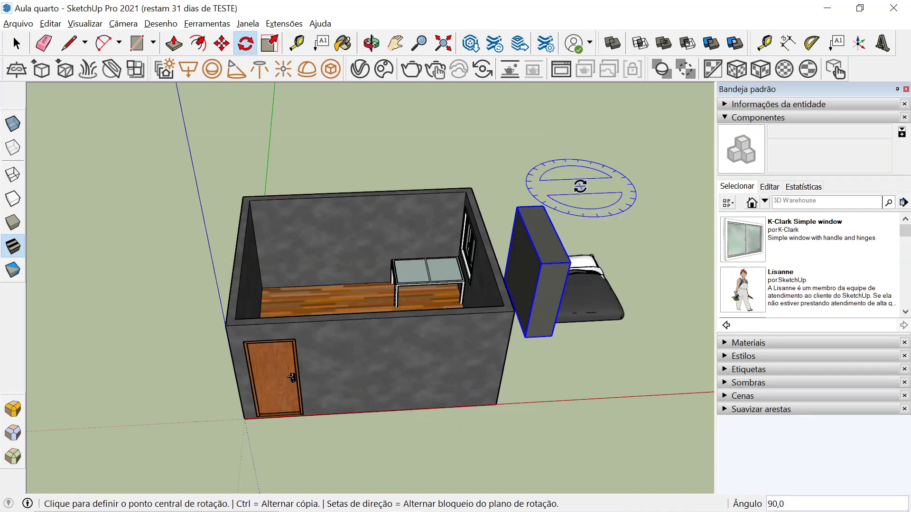
key(space)
click(613, 209)
Move the wardrobe by its corner into the room, against the back wall
mouse_move(612, 208)
middle_down()
mouse_move(539, 251)
mouse_move(142, 264)
middle_up()
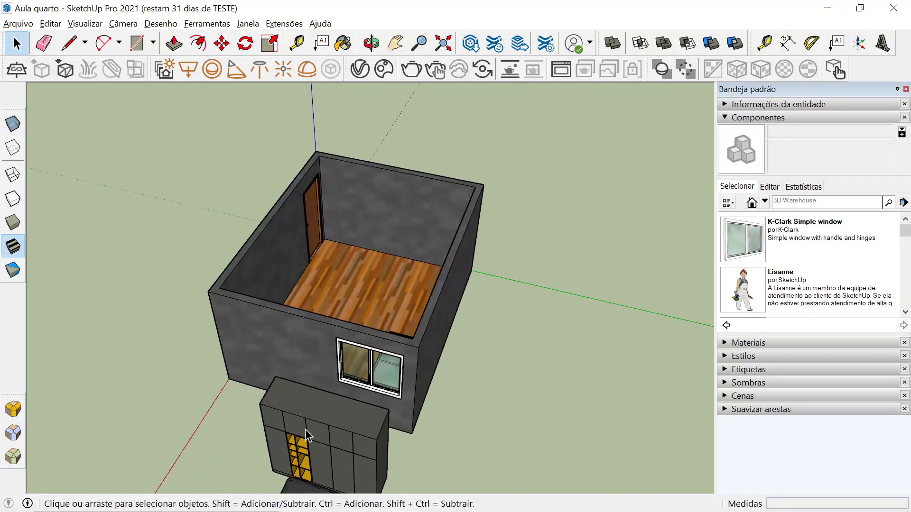
click(306, 434)
click(225, 53)
middle_drag(303, 332, 292, 437)
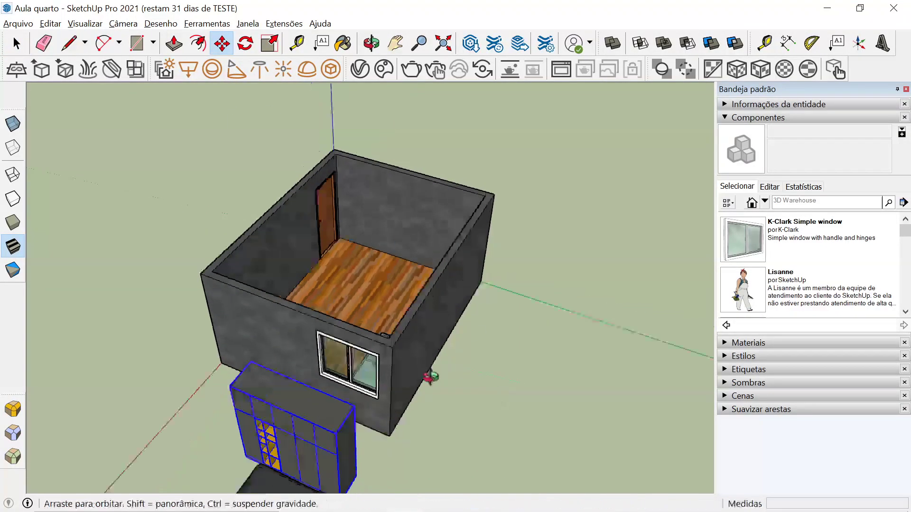
scroll(298, 453, up, 3)
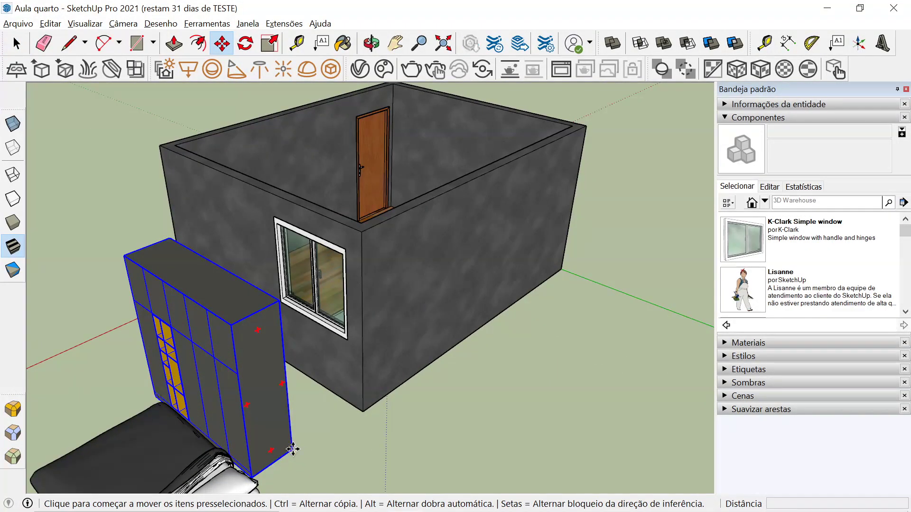
click(293, 449)
scroll(438, 443, down, 3)
middle_drag(438, 443, 474, 294)
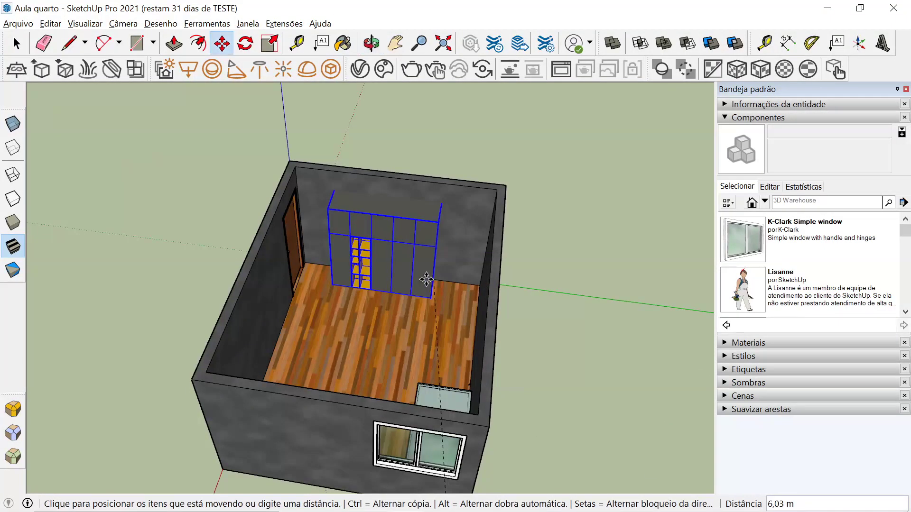
scroll(492, 288, up, 3)
click(504, 290)
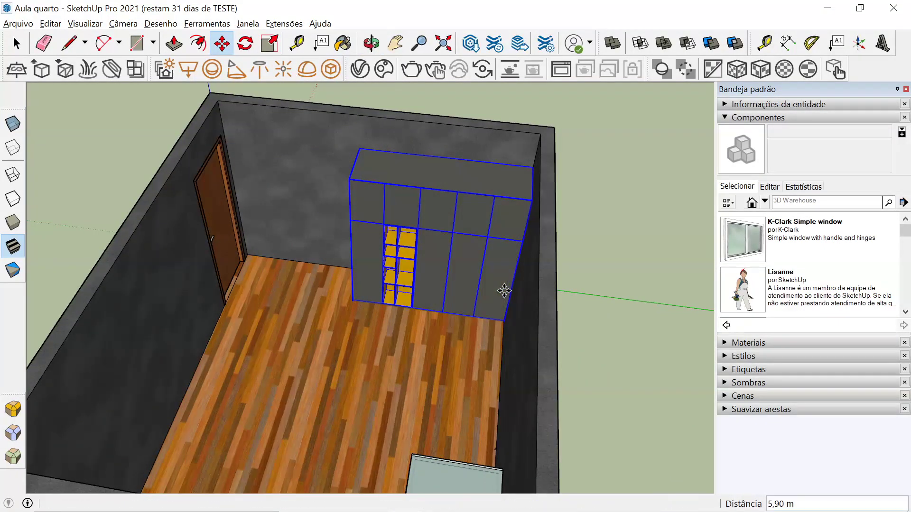
scroll(504, 290, down, 3)
key(space)
click(583, 334)
Orbit to a lower side view of the room to check the wardrobe
scroll(462, 256, down, 3)
mouse_move(285, 319)
middle_down()
mouse_move(441, 409)
mouse_move(559, 356)
mouse_move(436, 332)
mouse_move(518, 376)
mouse_move(528, 406)
mouse_move(431, 306)
middle_up()
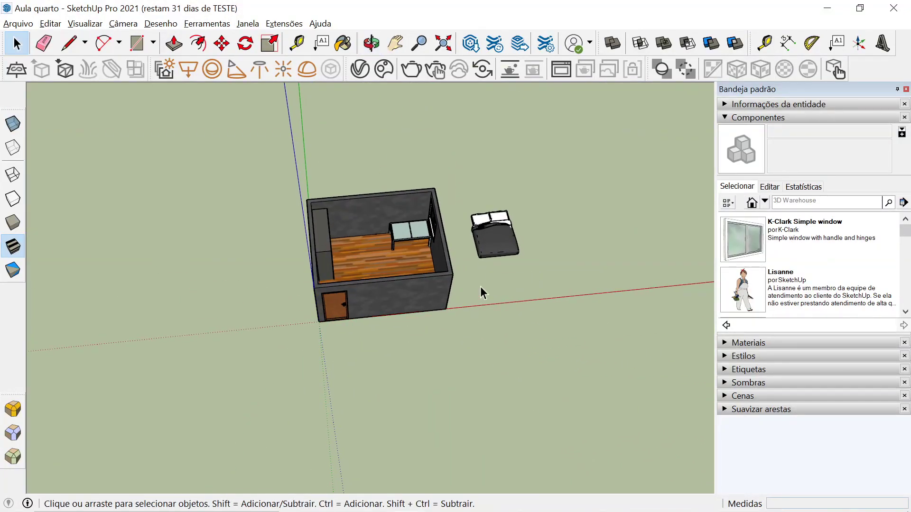
scroll(414, 275, up, 2)
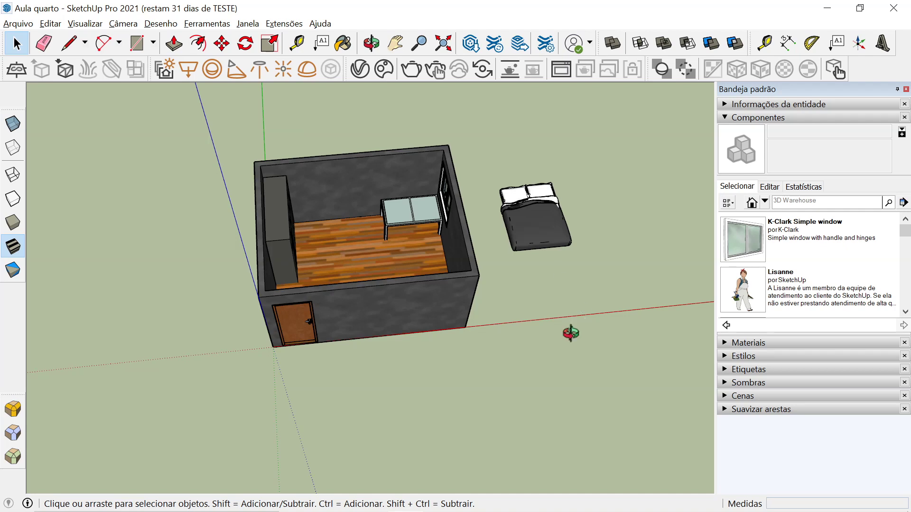
middle_drag(584, 339, 623, 276)
scroll(585, 303, up, 2)
Rotate the bed 90°
click(570, 304)
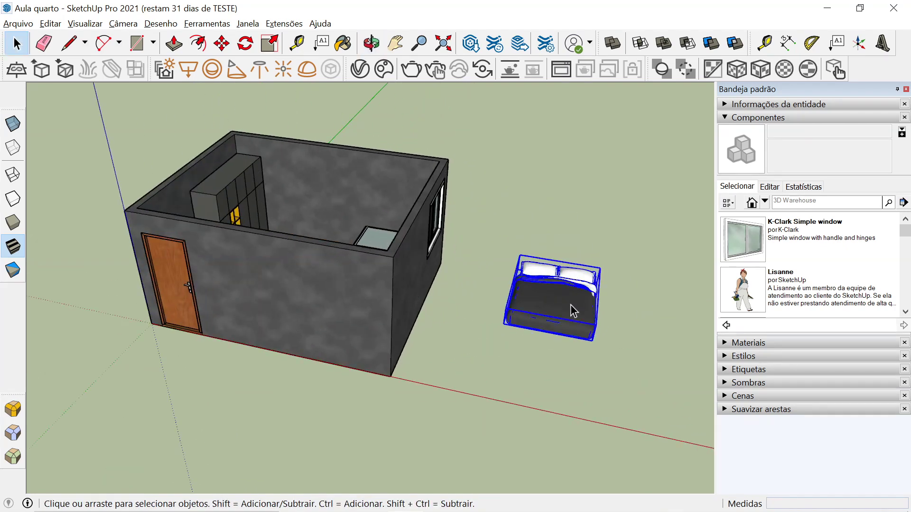
click(246, 44)
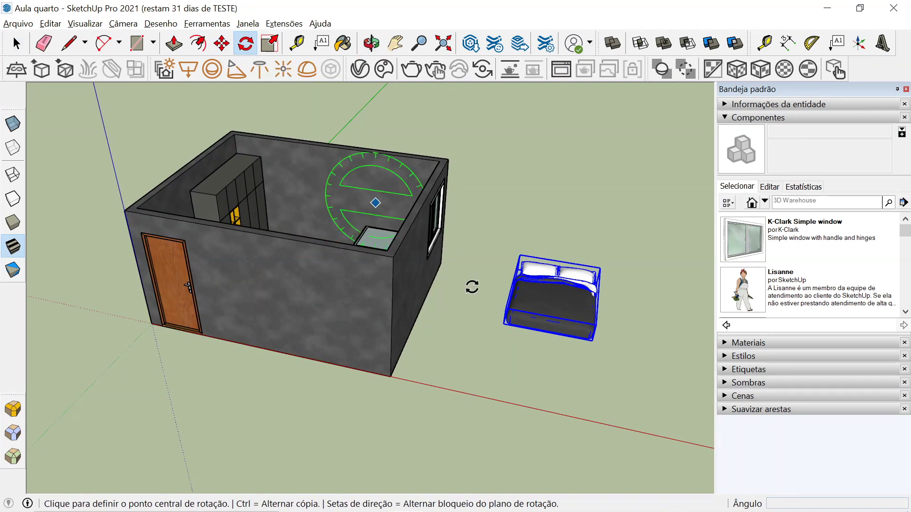
click(556, 378)
click(593, 385)
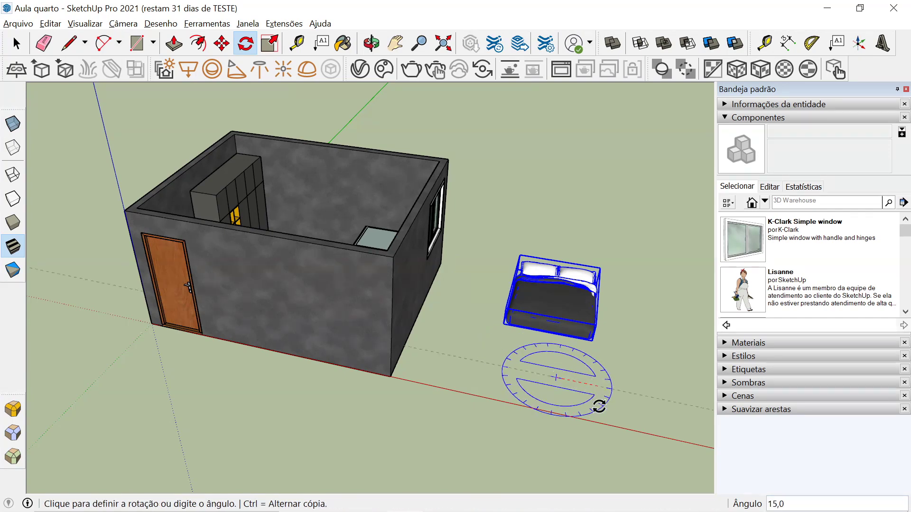
click(539, 441)
scroll(493, 386, down, 2)
scroll(471, 362, down, 2)
scroll(476, 351, down, 2)
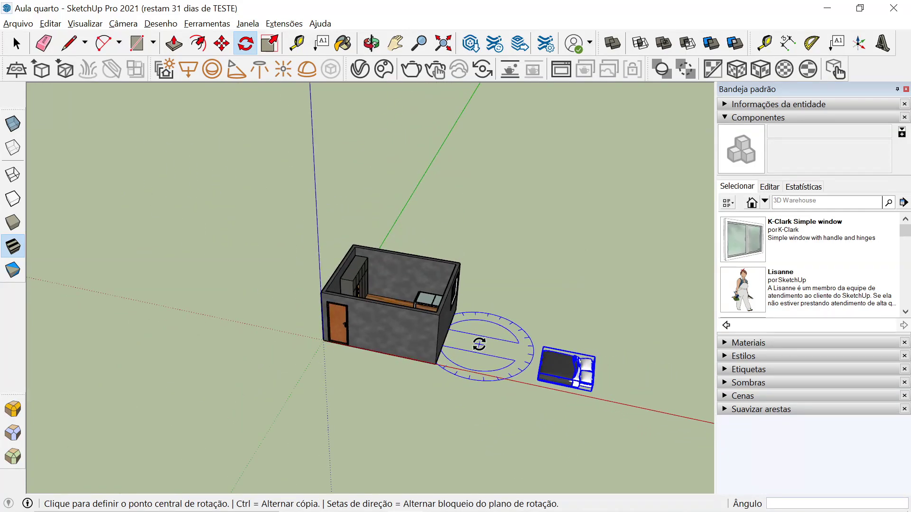
Pick up the rotated bed by its corner to move it
click(222, 43)
scroll(649, 406, up, 2)
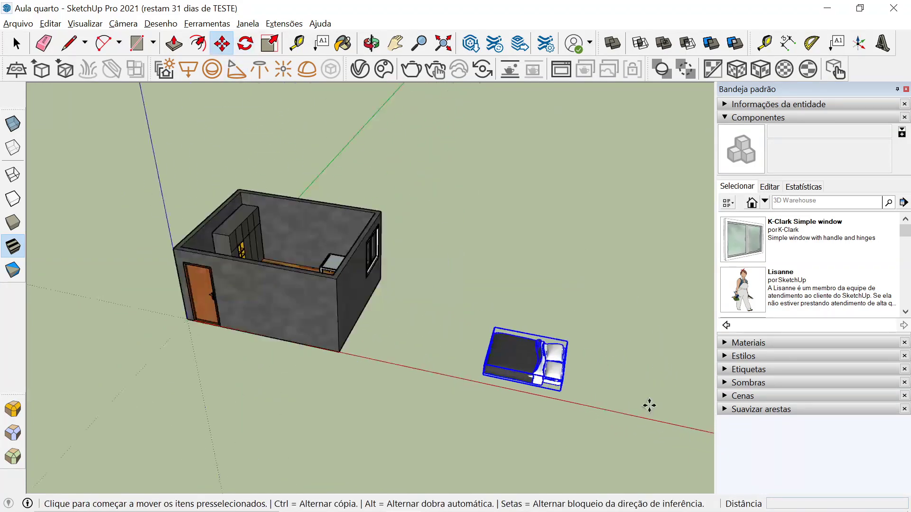
scroll(565, 390, up, 3)
scroll(581, 411, up, 3)
scroll(542, 398, up, 3)
middle_drag(482, 409, 544, 367)
click(561, 338)
scroll(561, 339, down, 3)
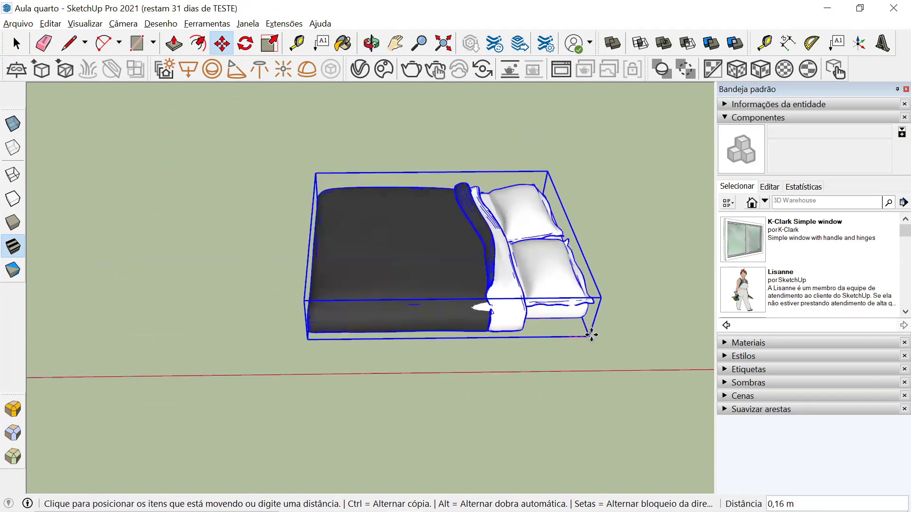
scroll(600, 333, down, 3)
scroll(610, 331, down, 2)
Drop the bed into the room's back corner beside the glass table
mouse_move(610, 331)
middle_down()
mouse_move(425, 346)
mouse_move(389, 313)
middle_up()
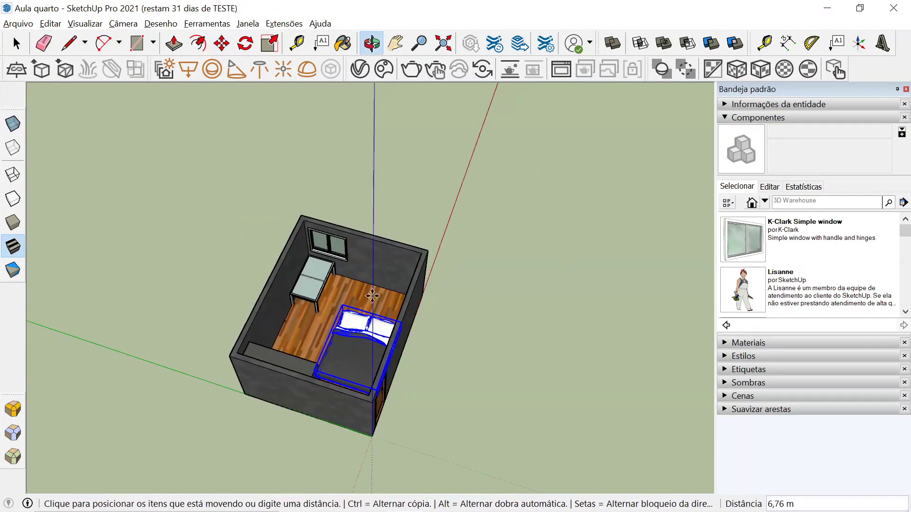
scroll(389, 314, up, 3)
scroll(427, 304, up, 3)
scroll(522, 294, up, 2)
middle_drag(522, 294, 548, 291)
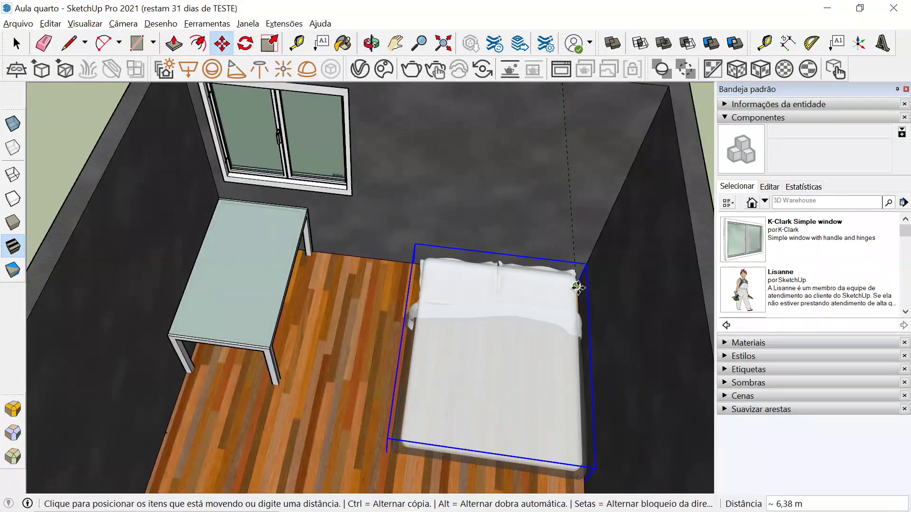
click(575, 280)
scroll(389, 247, down, 3)
scroll(390, 246, down, 3)
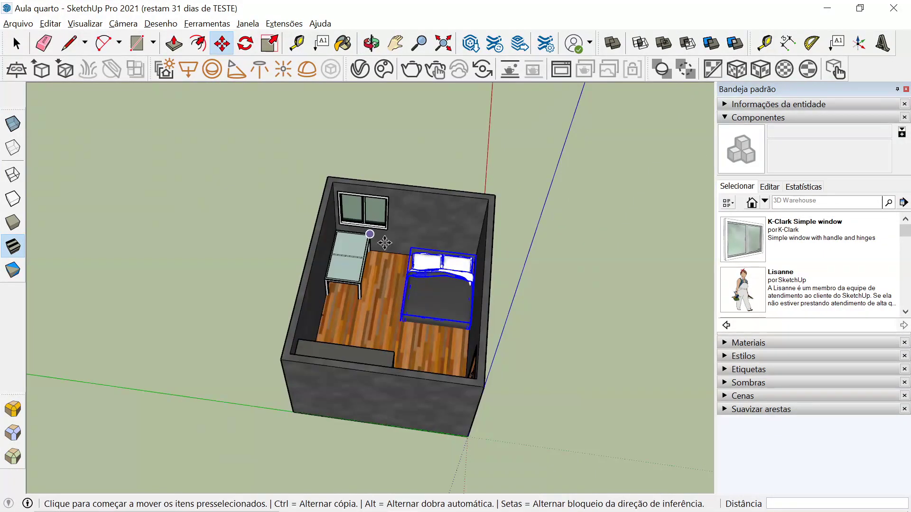
key(space)
click(579, 283)
mouse_move(177, 417)
middle_down()
mouse_move(378, 418)
mouse_move(230, 387)
mouse_move(382, 336)
middle_up()
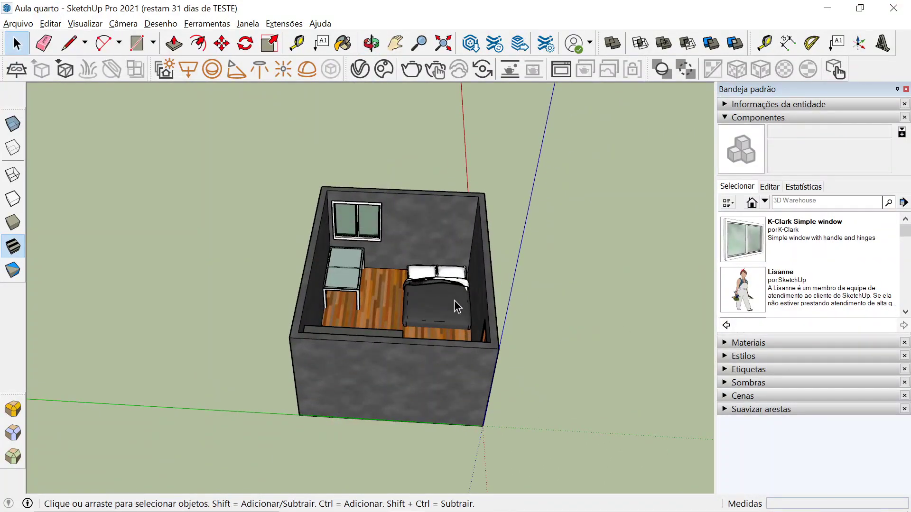
mouse_move(540, 339)
middle_down()
mouse_move(384, 407)
mouse_move(517, 429)
mouse_move(322, 397)
mouse_move(486, 386)
mouse_move(376, 285)
middle_up()
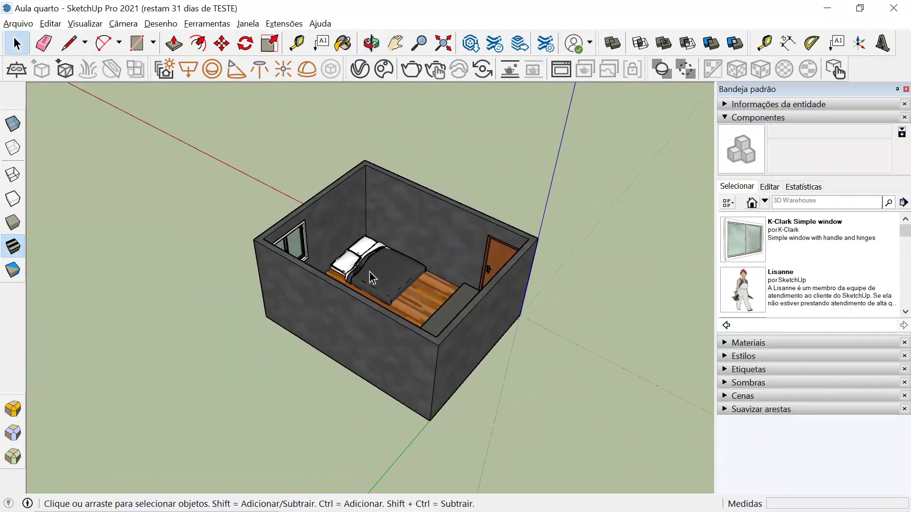
middle_drag(577, 315, 379, 303)
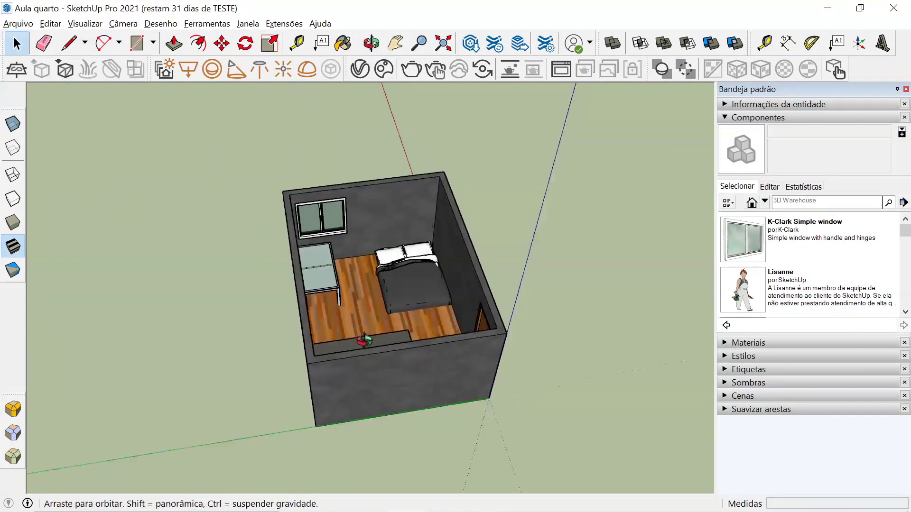
scroll(385, 287, up, 3)
scroll(397, 249, up, 3)
scroll(361, 308, down, 5)
mouse_move(360, 307)
middle_down()
mouse_move(345, 366)
mouse_move(86, 386)
middle_up()
mouse_move(332, 388)
middle_down()
mouse_move(90, 398)
mouse_move(146, 406)
middle_up()
mouse_move(155, 366)
middle_down()
mouse_move(299, 314)
mouse_move(667, 253)
middle_up()
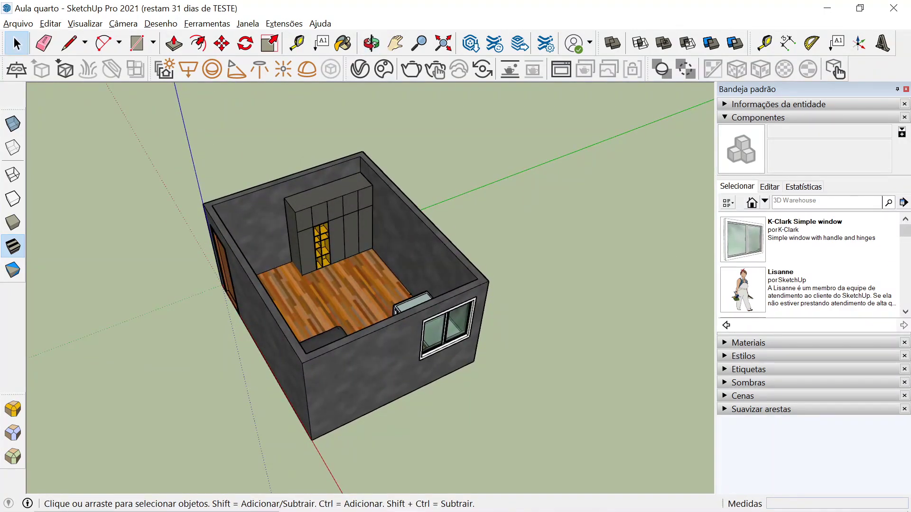
Search 3D Warehouse for 'cama', then list the In Model components again
click(826, 202)
text(cama)
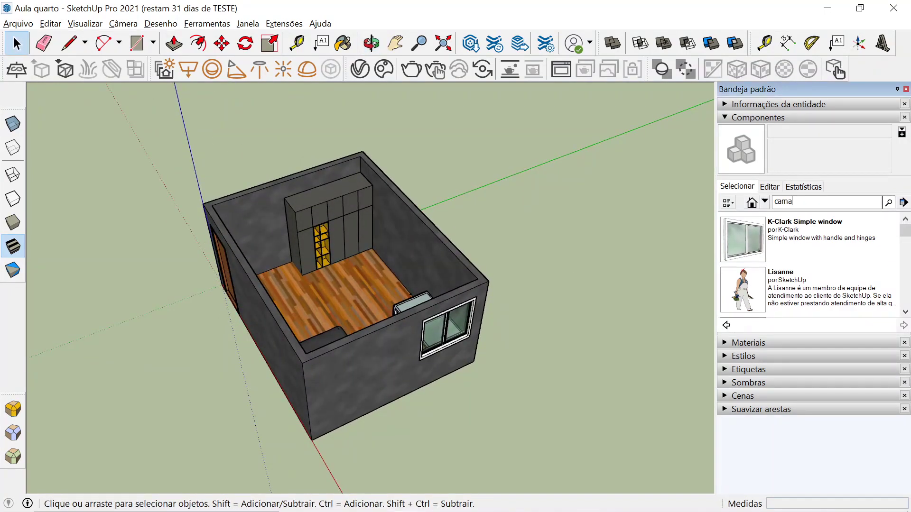
key(Return)
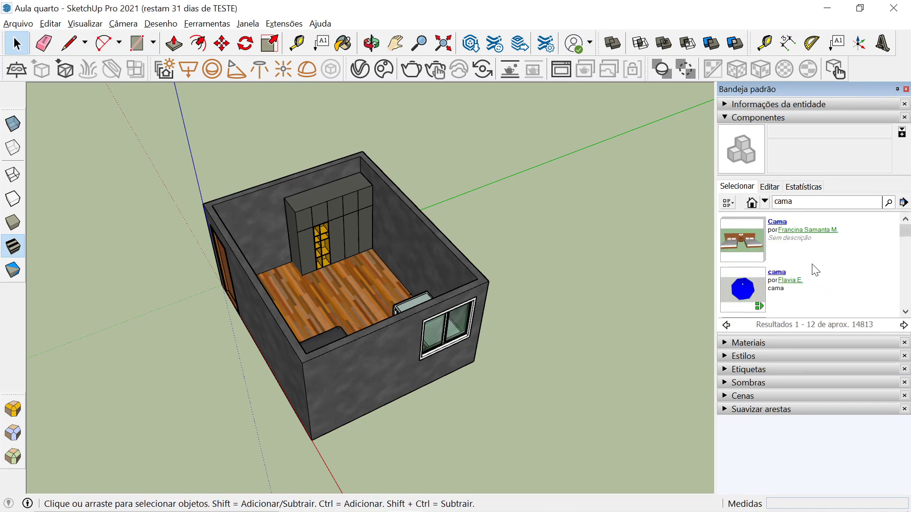
middle_drag(140, 365, 641, 363)
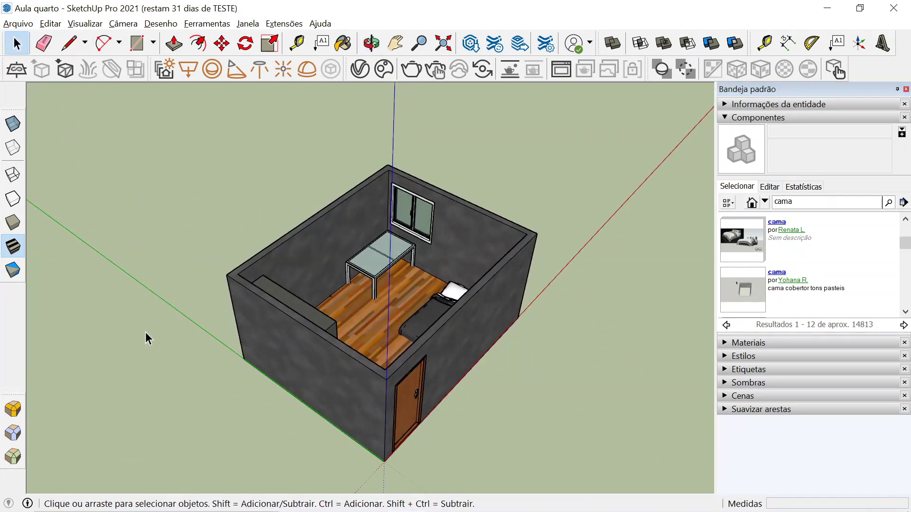
middle_drag(147, 338, 553, 366)
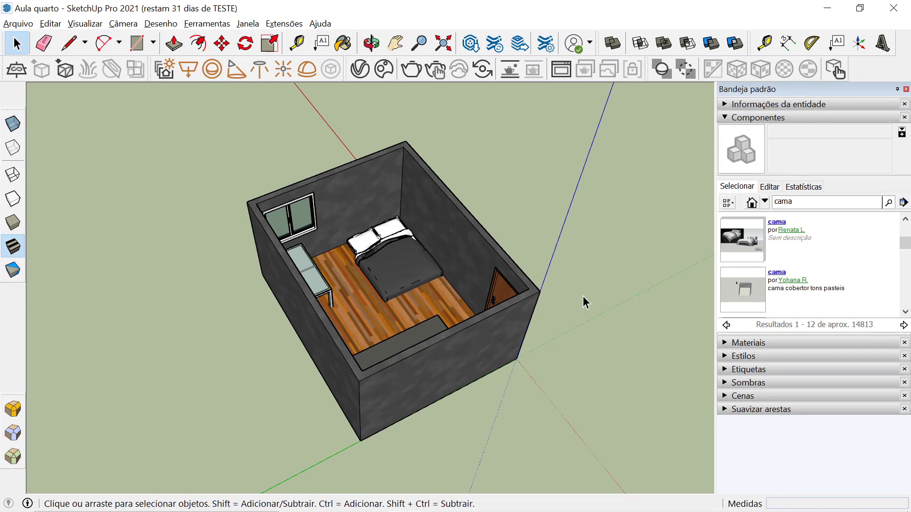
click(751, 203)
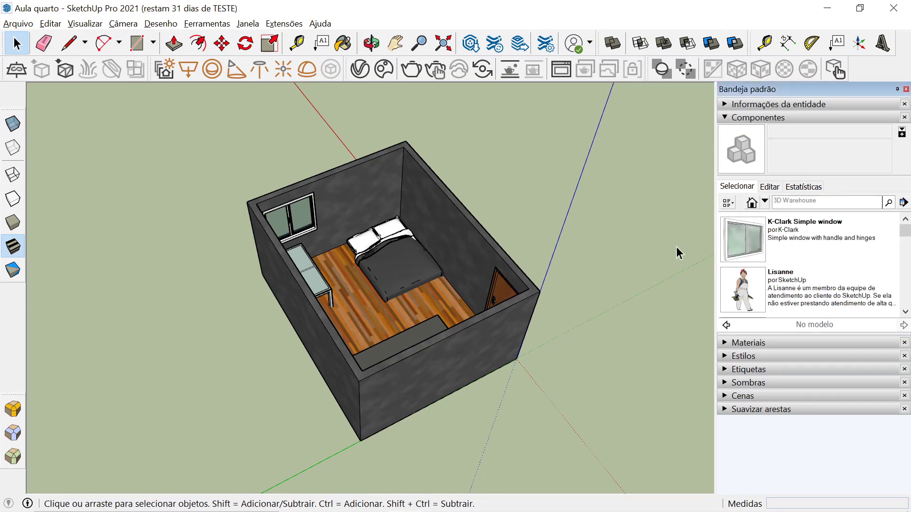
middle_drag(651, 318, 10, 317)
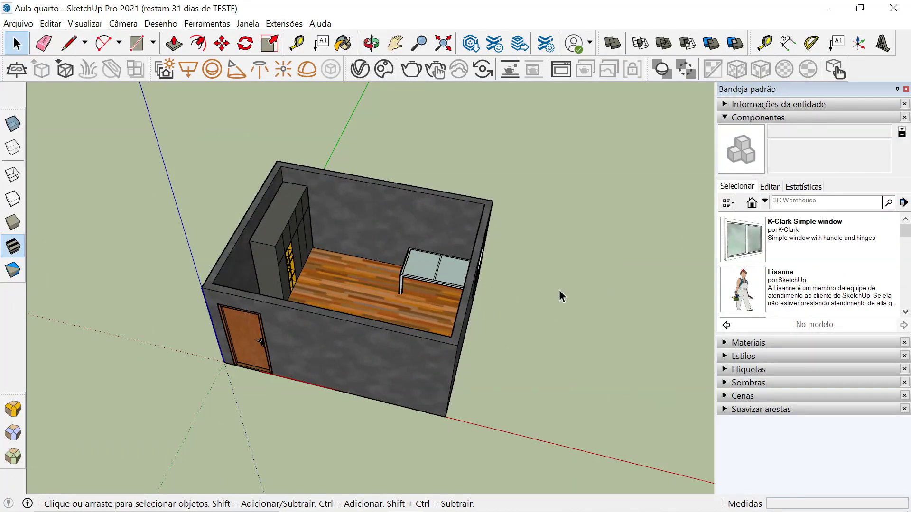
middle_drag(524, 415, 156, 378)
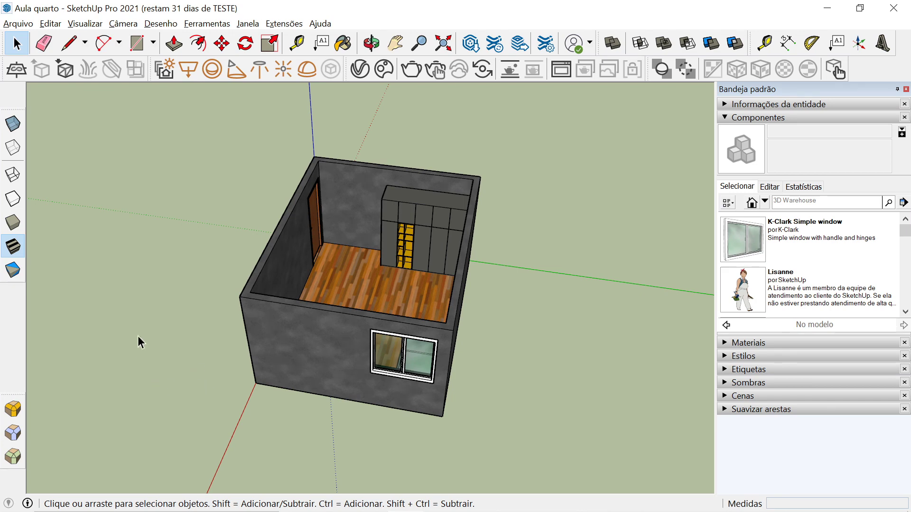
middle_drag(229, 371, 344, 390)
middle_drag(475, 401, 516, 386)
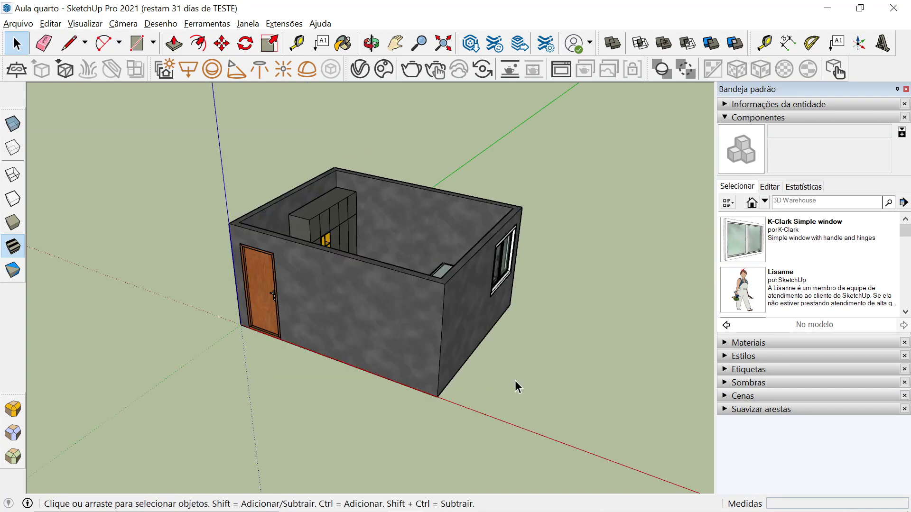
mouse_move(258, 349)
middle_down()
mouse_move(343, 438)
mouse_move(349, 424)
middle_up()
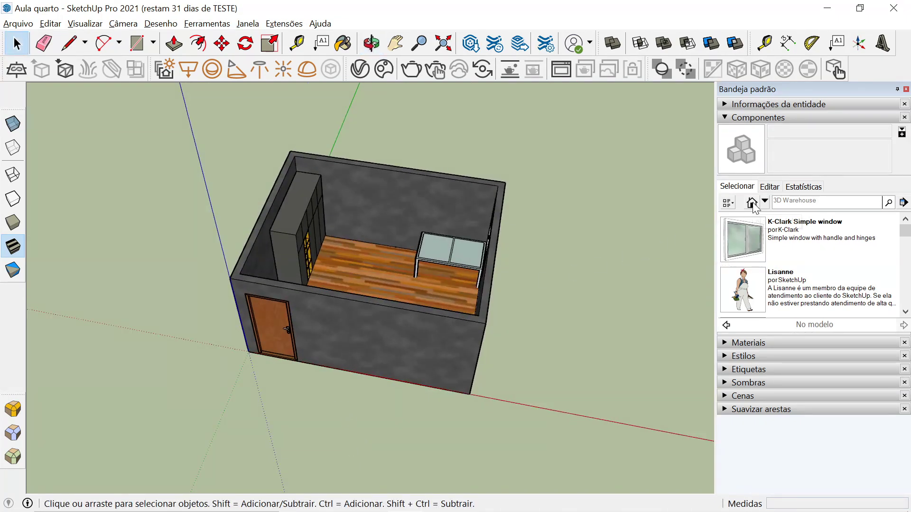
mouse_move(644, 257)
middle_down()
mouse_move(489, 332)
mouse_move(282, 330)
middle_up()
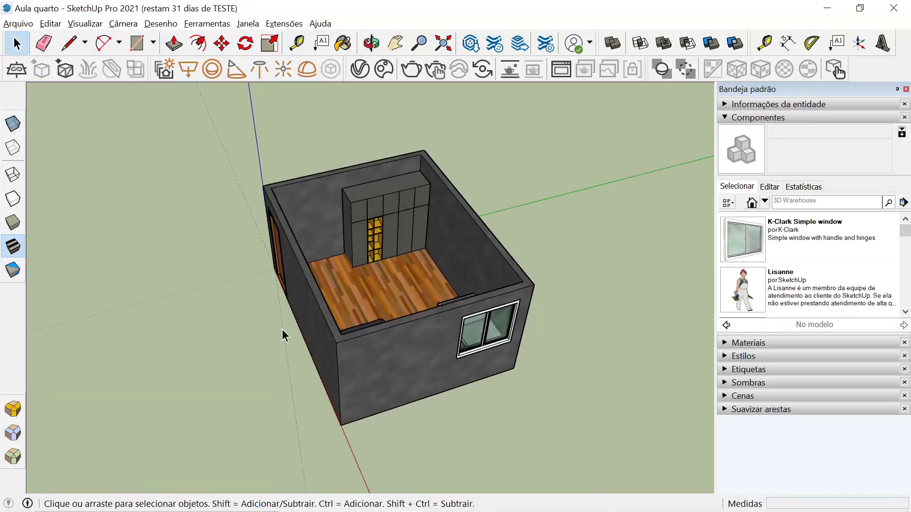